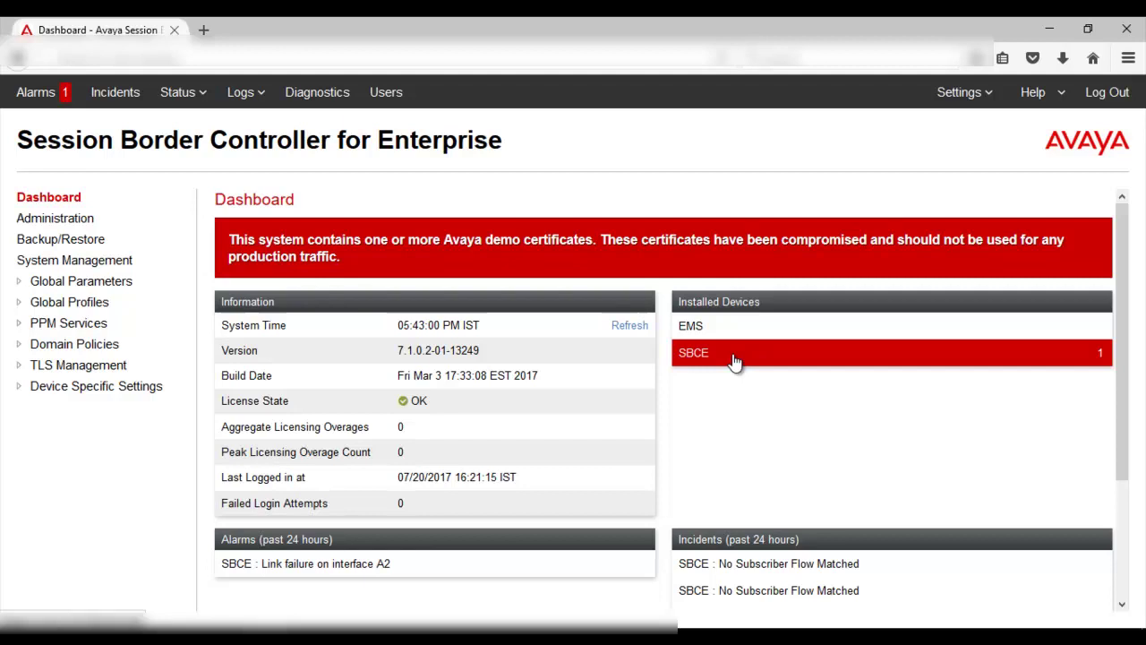
# Clear the interface A2 link failure alarm from the SBCE device in the Alarm Viewer, then close the viewer.
pyautogui.click(39, 94)
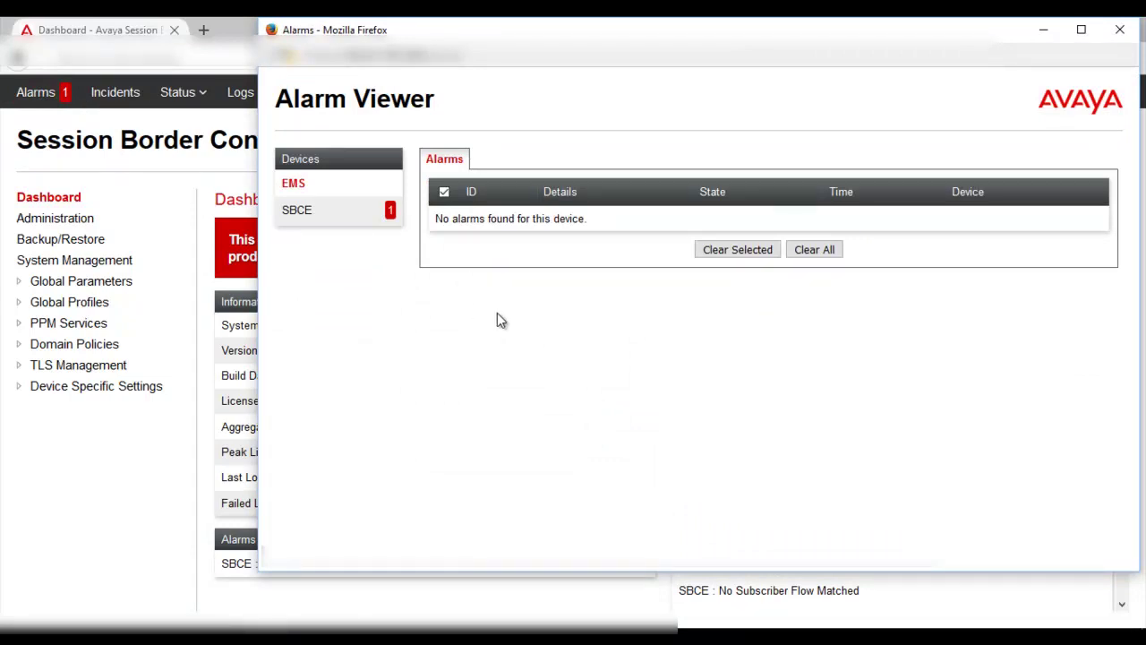
pyautogui.click(325, 221)
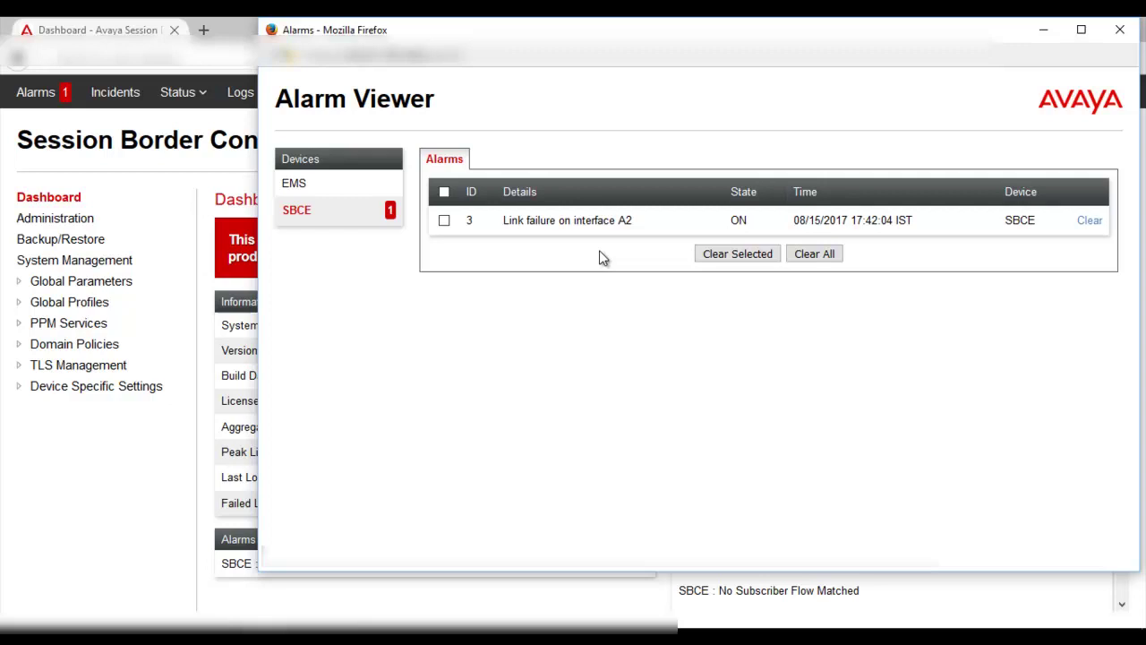
pyautogui.click(445, 221)
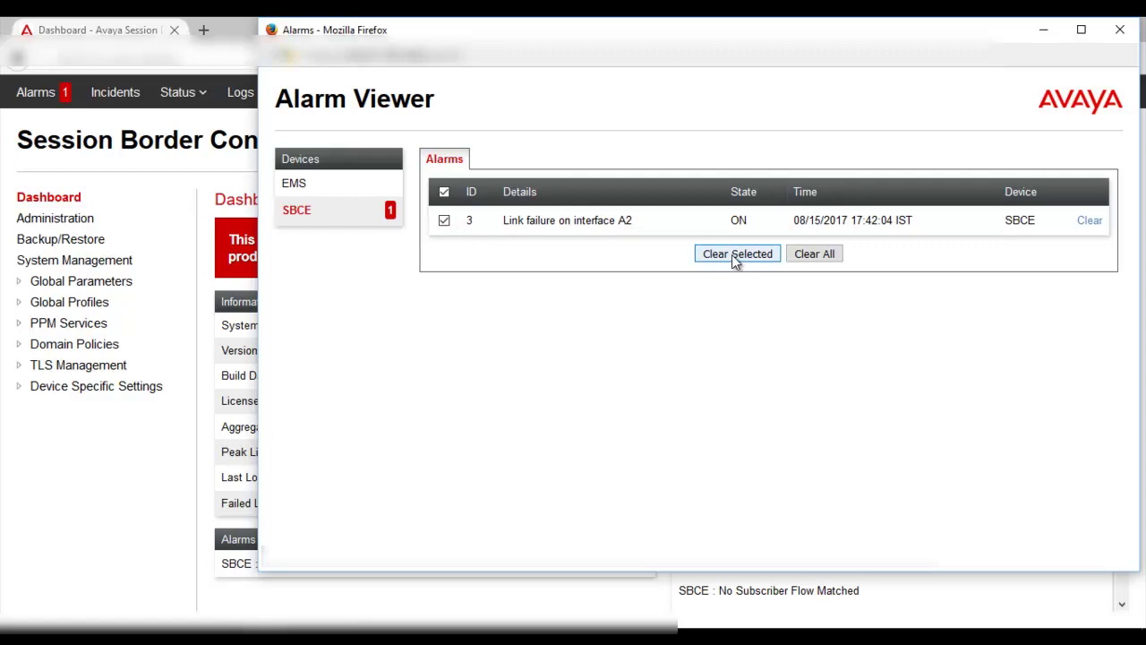
pyautogui.click(735, 255)
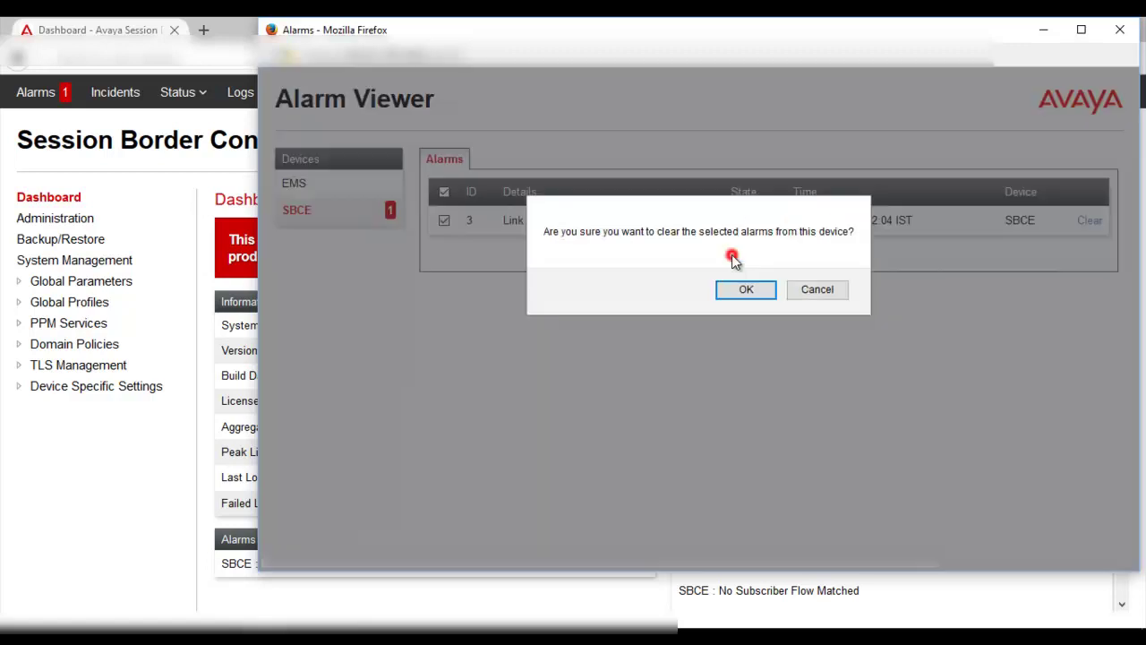
pyautogui.click(732, 288)
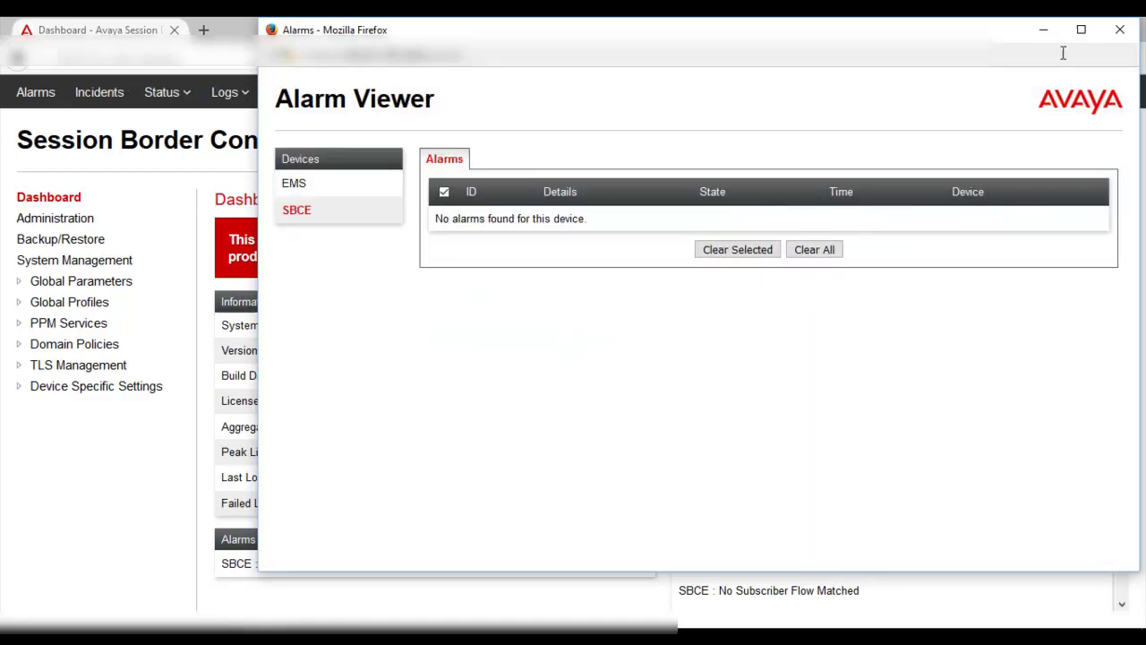
pyautogui.click(1119, 32)
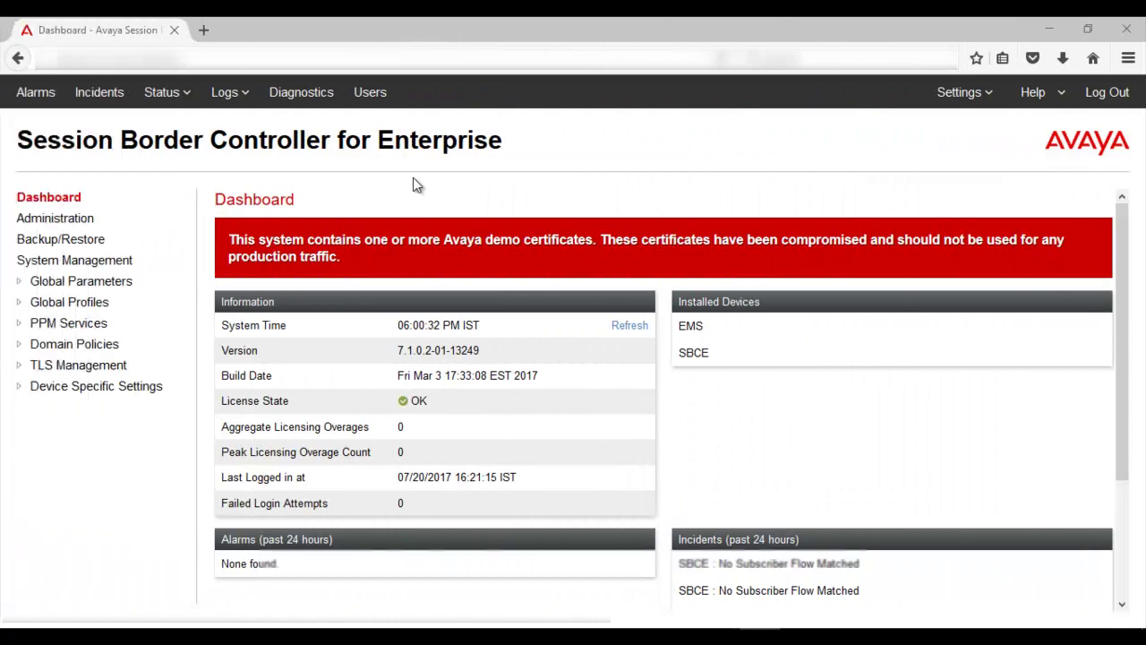
# Open the Incident Viewer and examine the cause and message data of the most recent dropped-message incident.
pyautogui.click(86, 94)
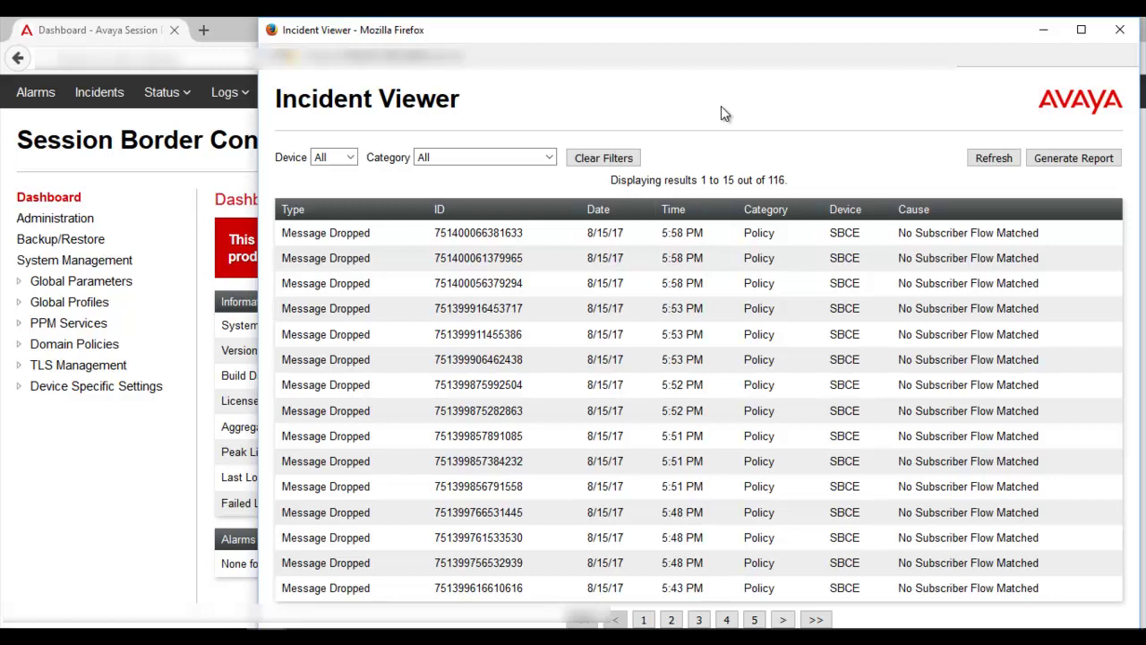
pyautogui.click(929, 233)
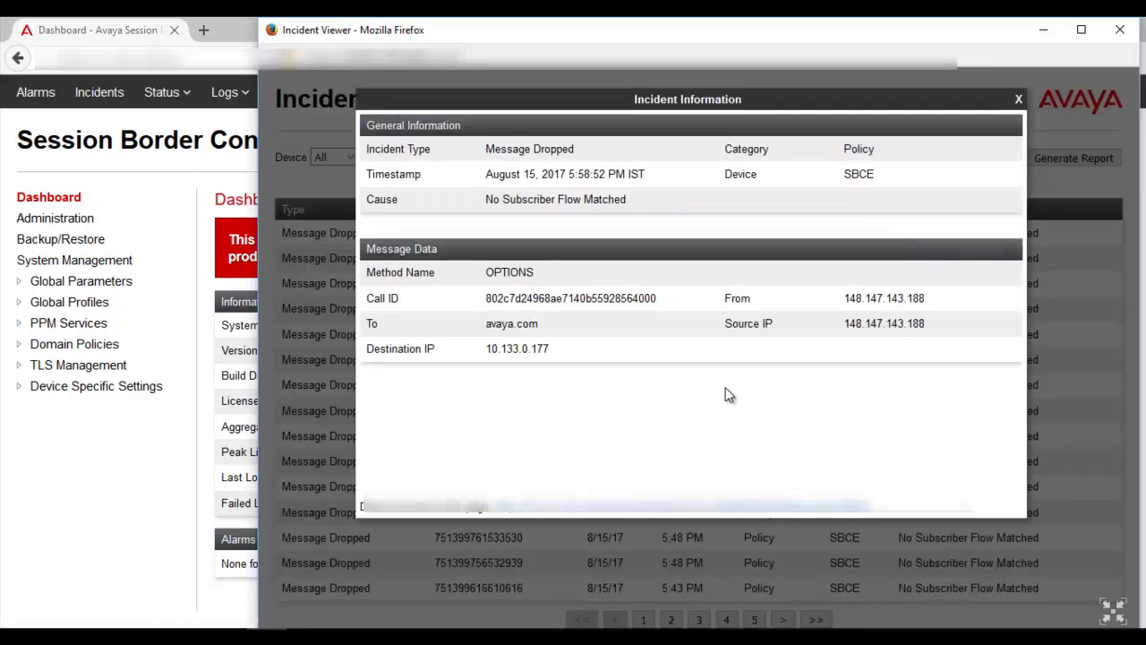
pyautogui.moveTo(500, 200); pyautogui.dragTo(655, 209)
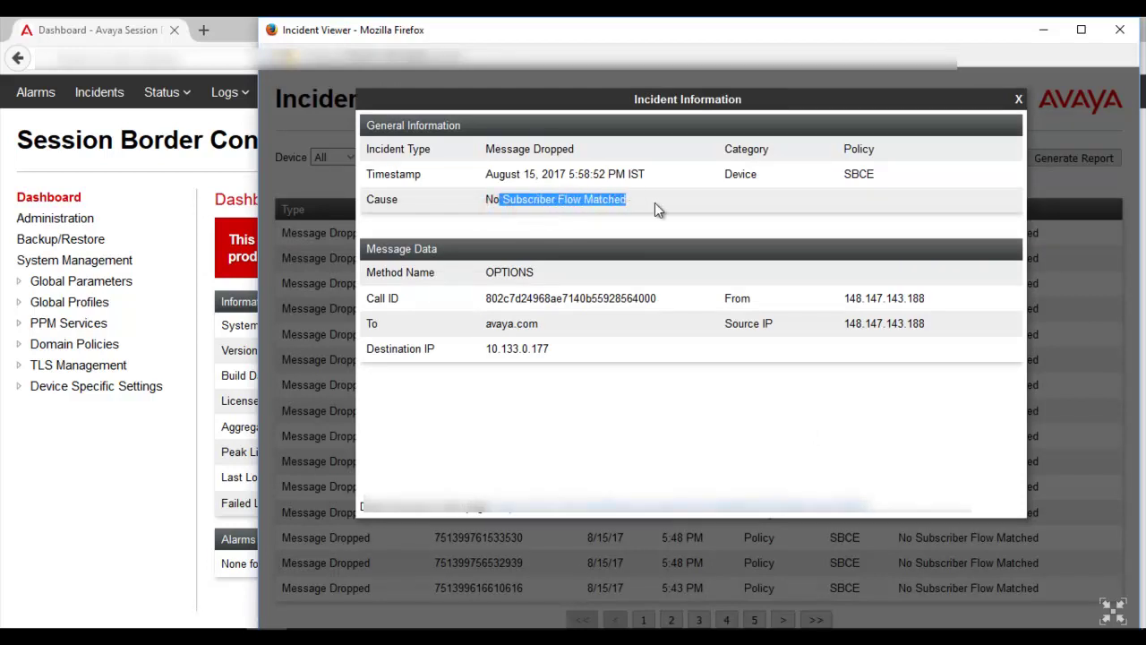
pyautogui.click(567, 267)
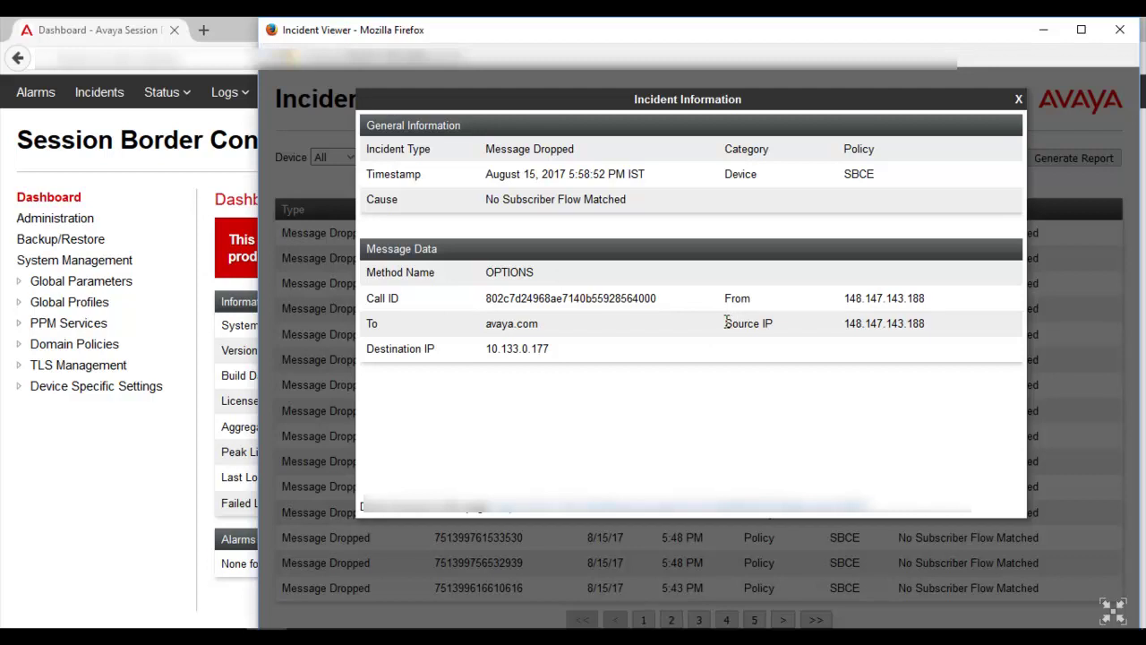
pyautogui.click(1021, 101)
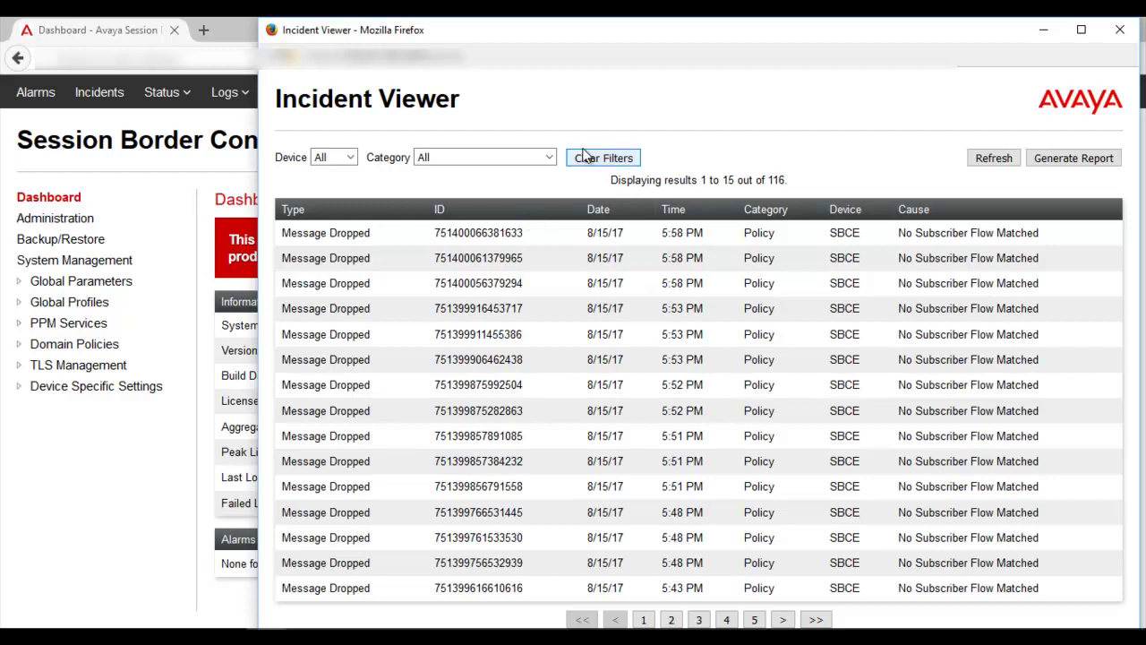
# Filter the incidents by the Licensing category, restore the category filter to All, and close the Incident Viewer.
pyautogui.click(550, 158)
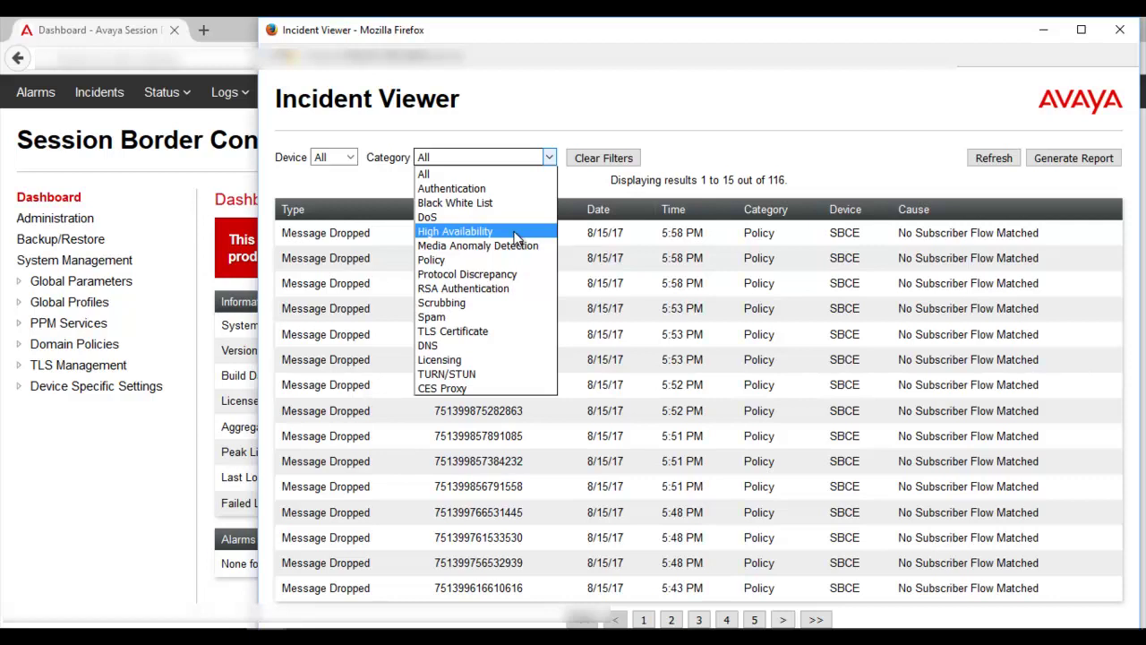
pyautogui.click(491, 367)
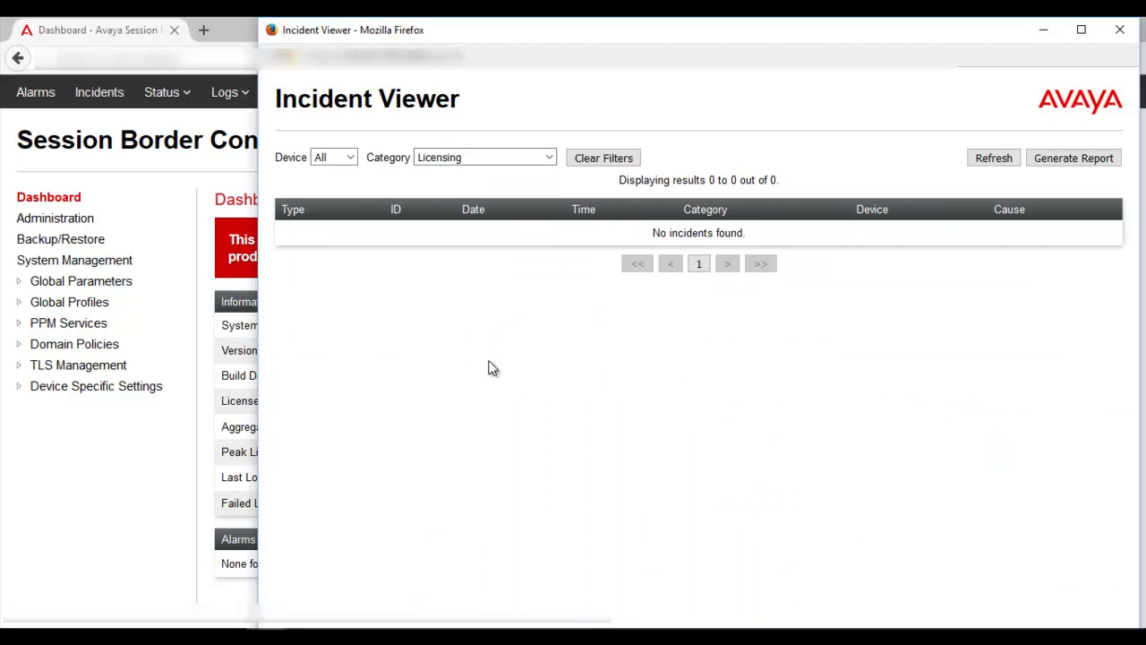
pyautogui.click(464, 158)
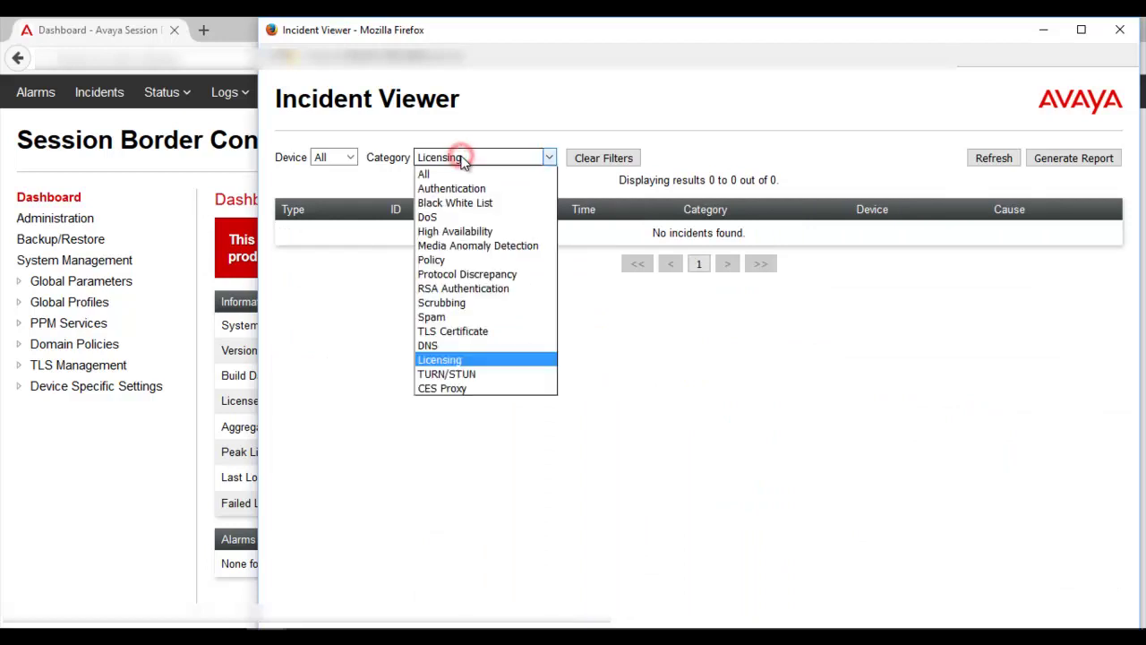
pyautogui.click(464, 175)
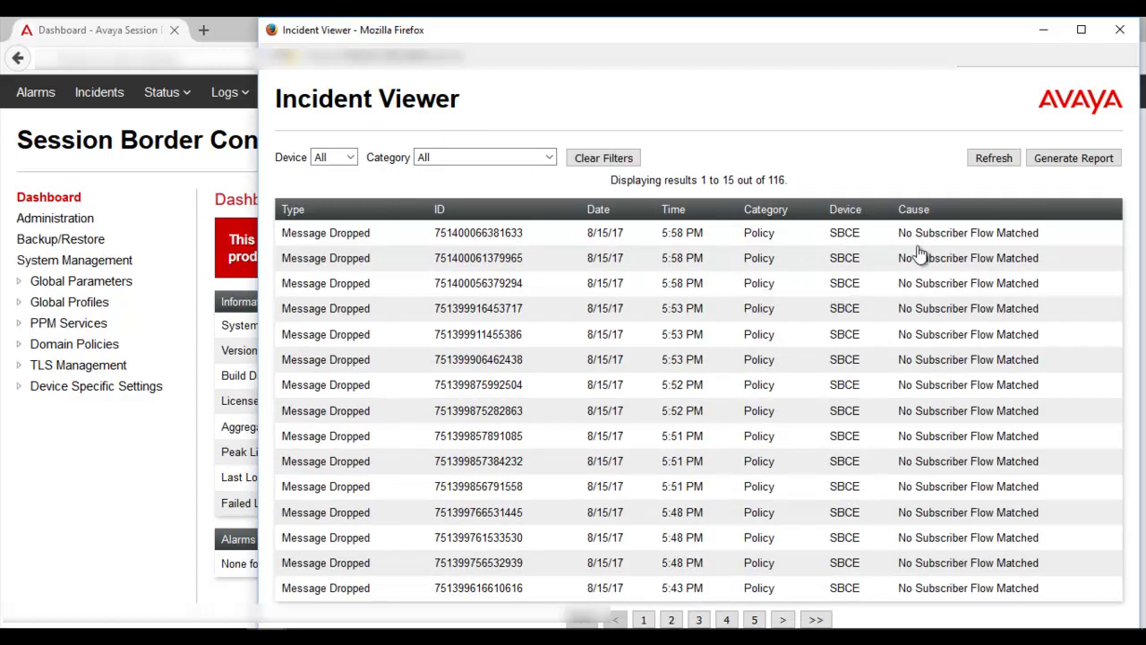
pyautogui.click(1119, 28)
# Review the SIP Summary and CES Summary statistics of the SBCE device, then close the Statistics Viewer.
pyautogui.moveTo(163, 93)
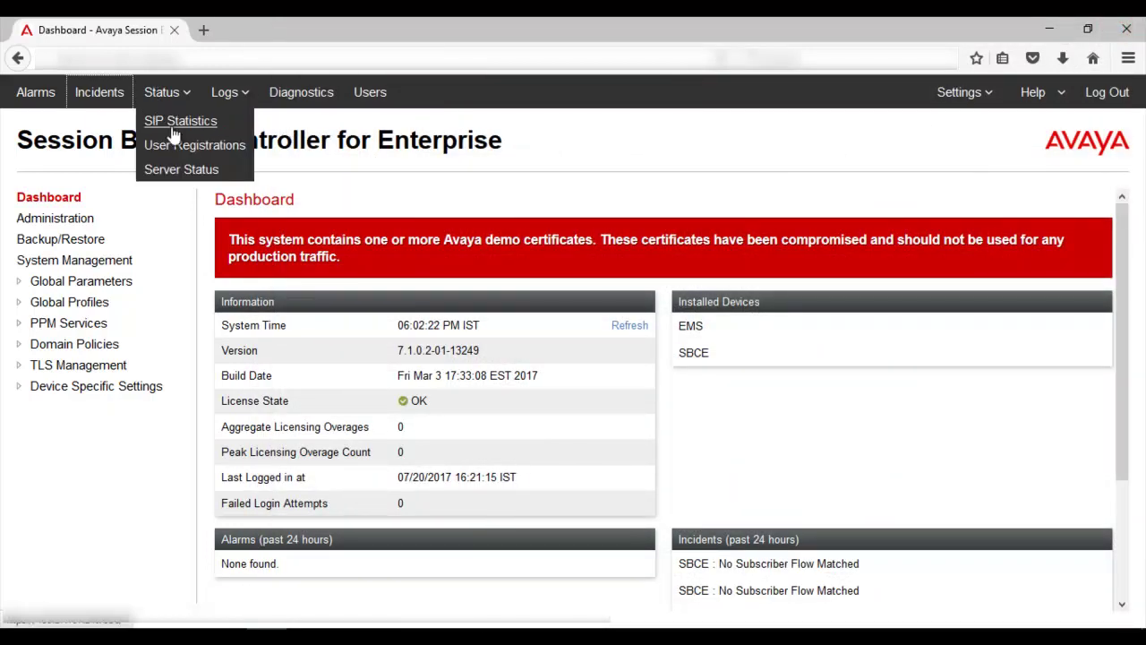
pyautogui.click(180, 121)
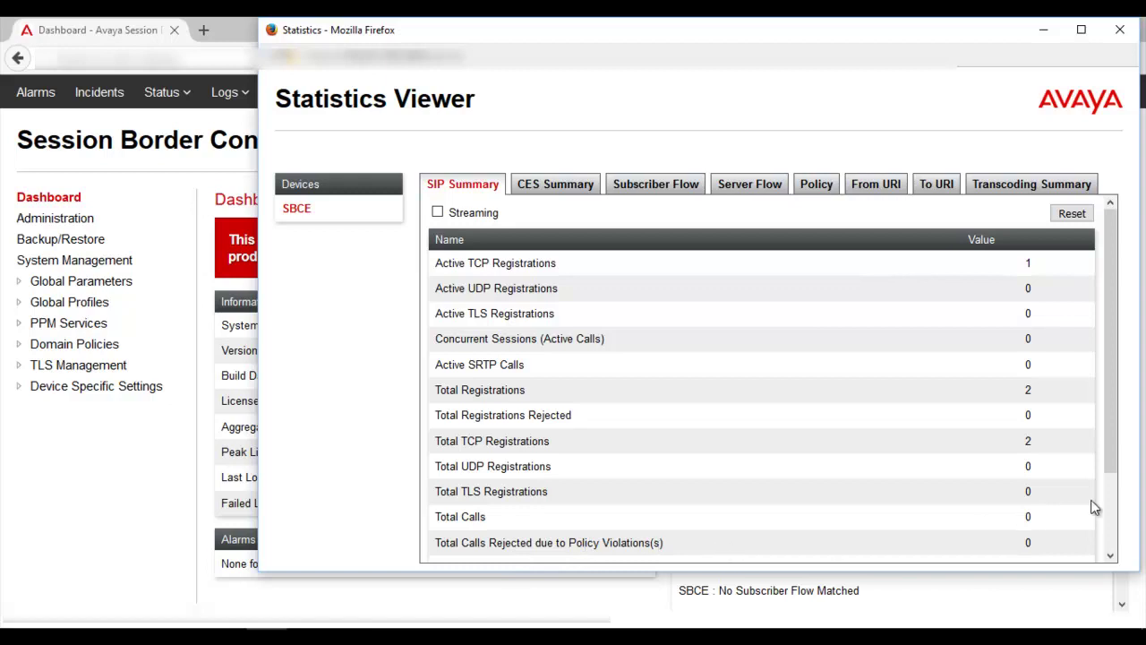
pyautogui.moveTo(1108, 465); pyautogui.dragTo(1111, 542)
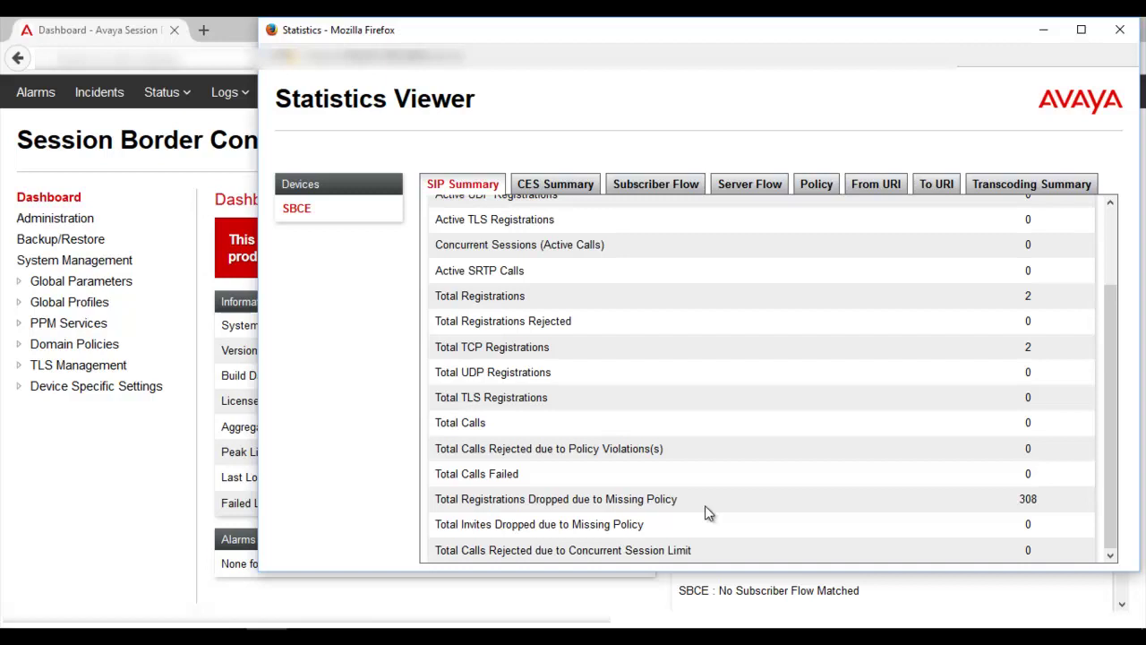
pyautogui.click(1114, 273)
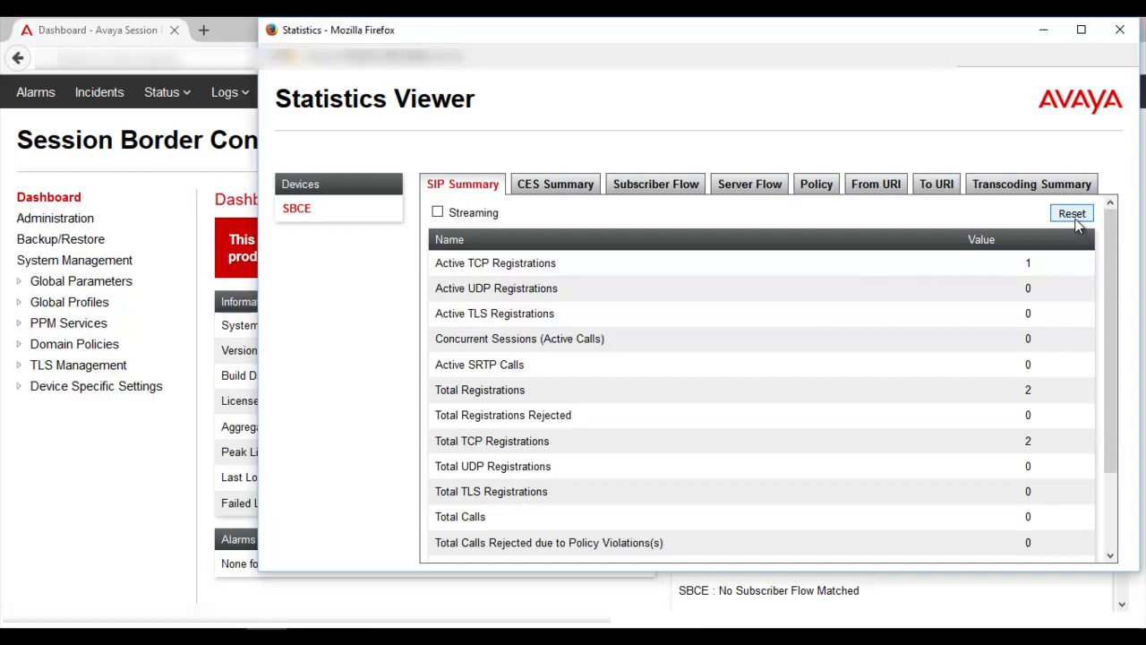
pyautogui.click(550, 190)
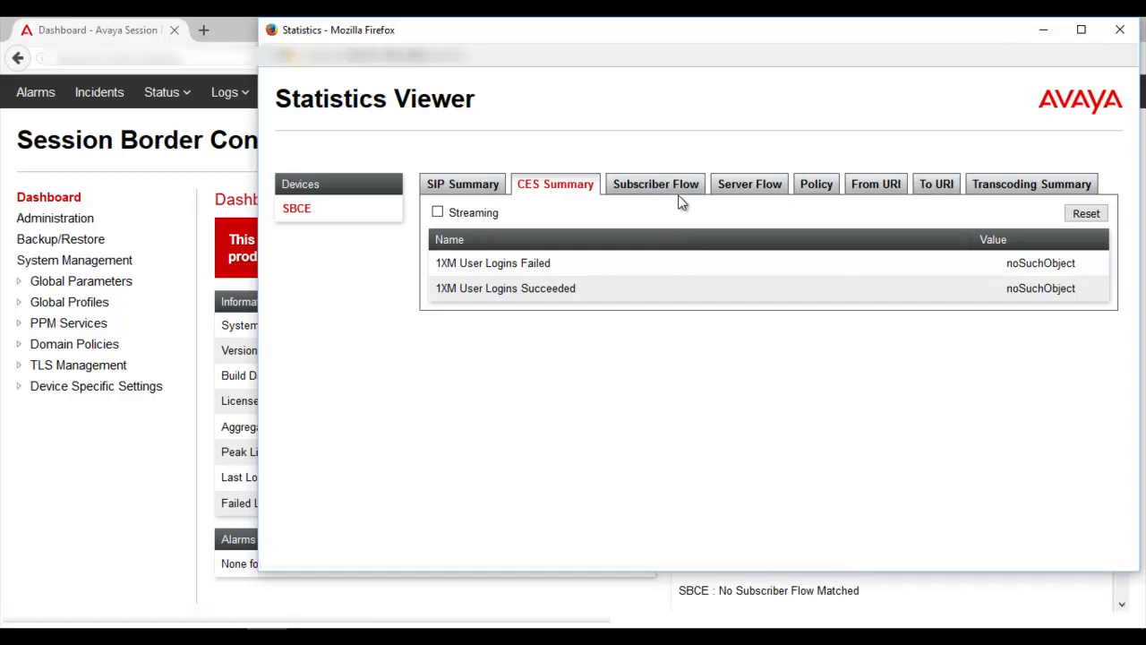
pyautogui.click(1120, 36)
# Check the registration state of the users registered through the SBCE device, then close the User Registrations window.
pyautogui.click(162, 92)
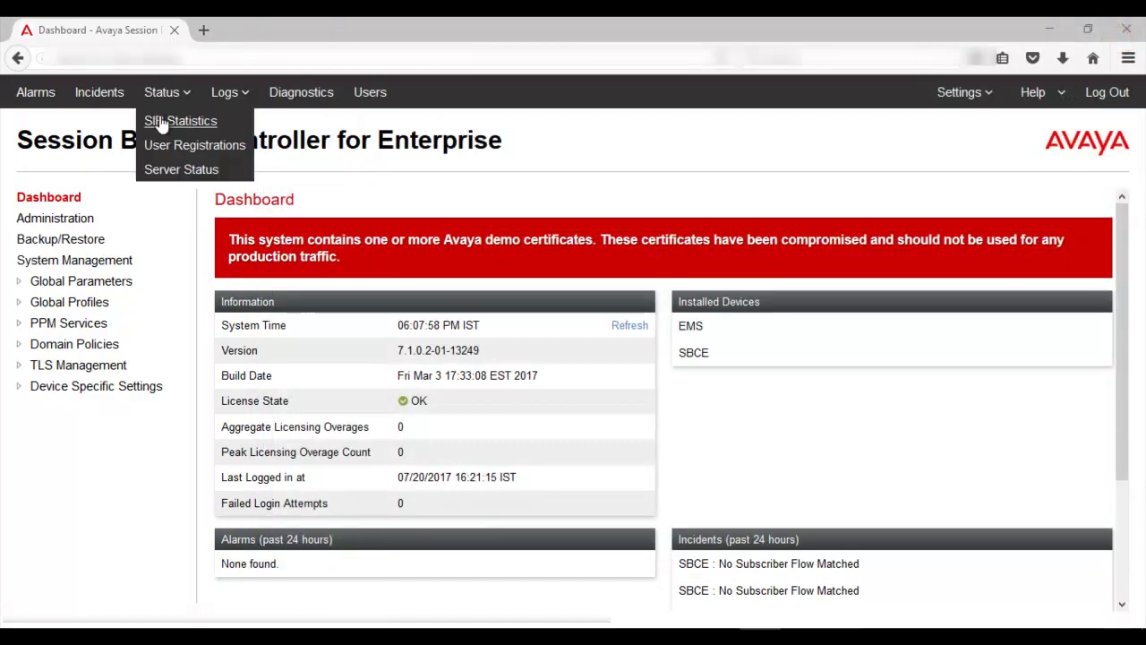
pyautogui.click(165, 151)
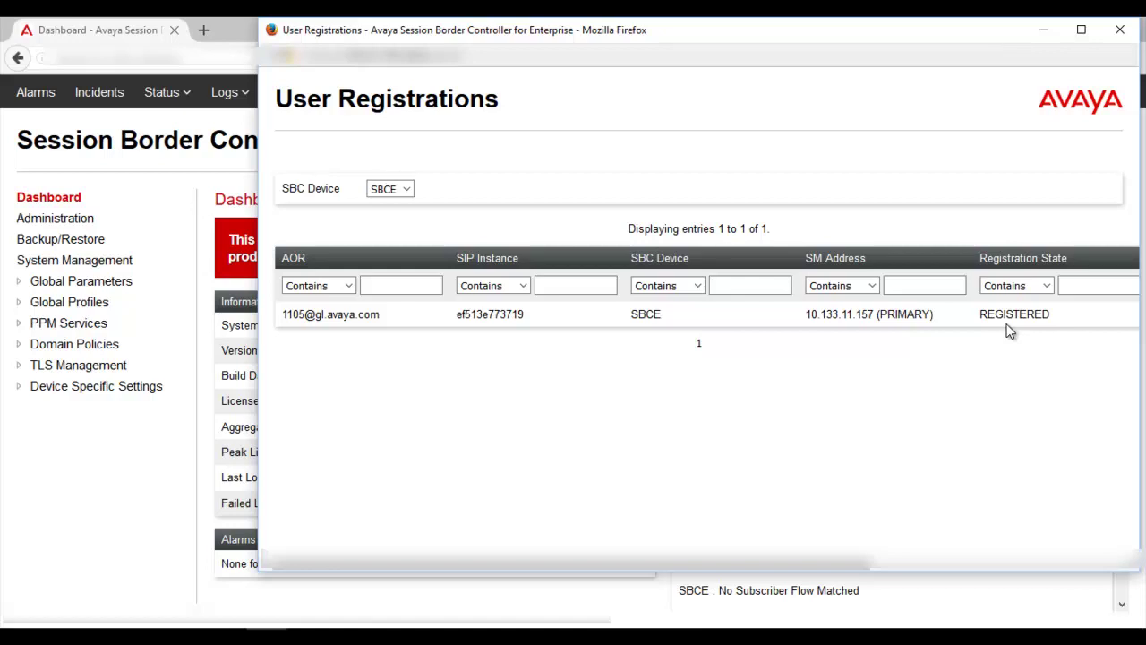
pyautogui.click(1121, 32)
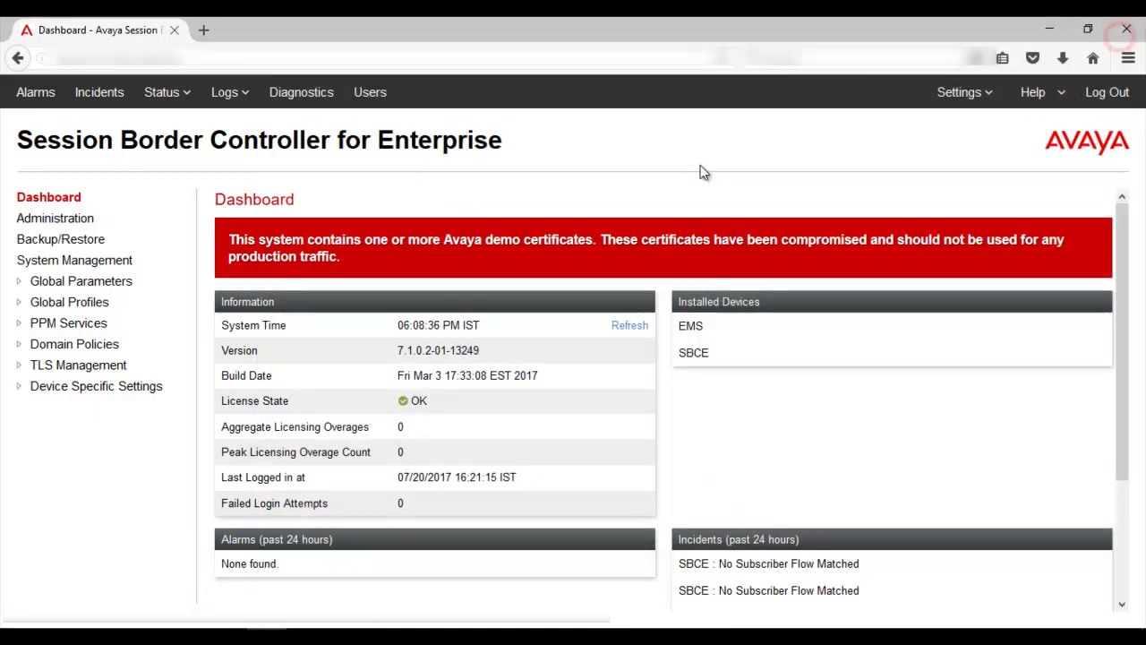
# Check the server status of the SM profile's TCP and TLS connections, then close the status window.
pyautogui.moveTo(224, 87)
pyautogui.moveTo(179, 93)
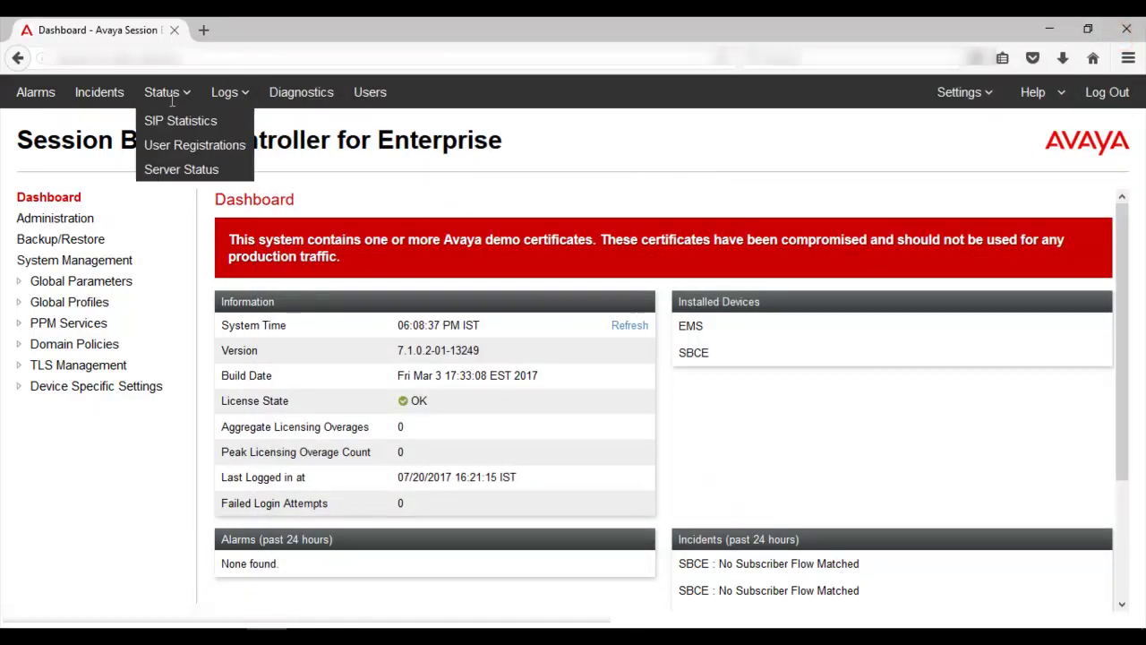
pyautogui.click(175, 169)
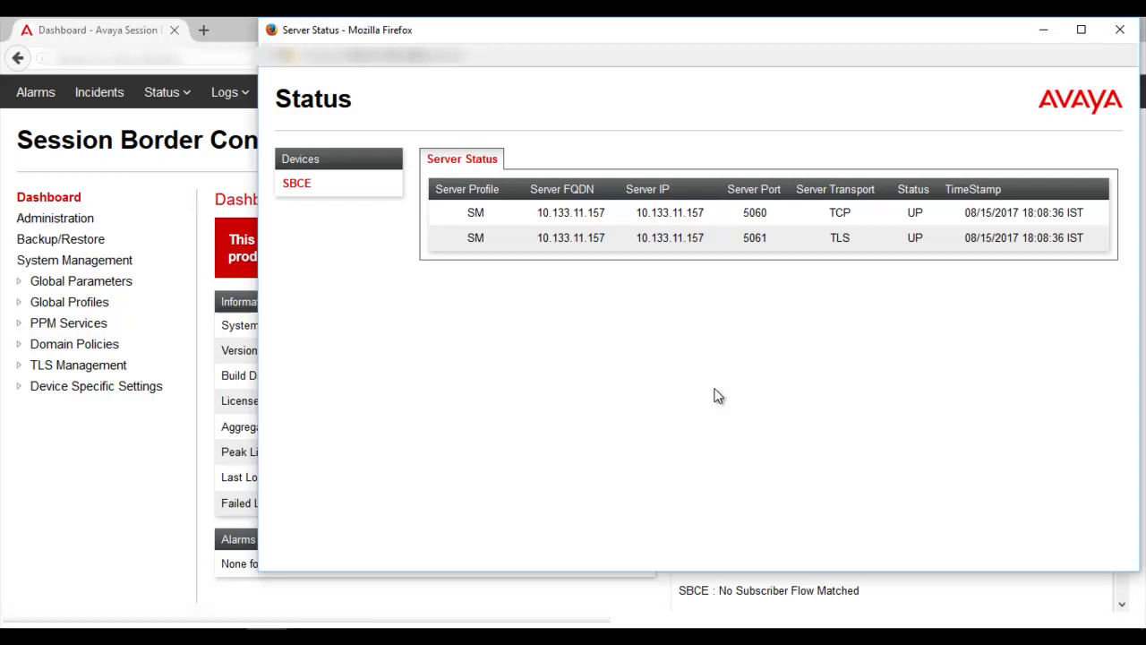
pyautogui.doubleClick(915, 213)
pyautogui.click(922, 242)
pyautogui.doubleClick(917, 240)
pyautogui.click(901, 264)
pyautogui.click(1125, 39)
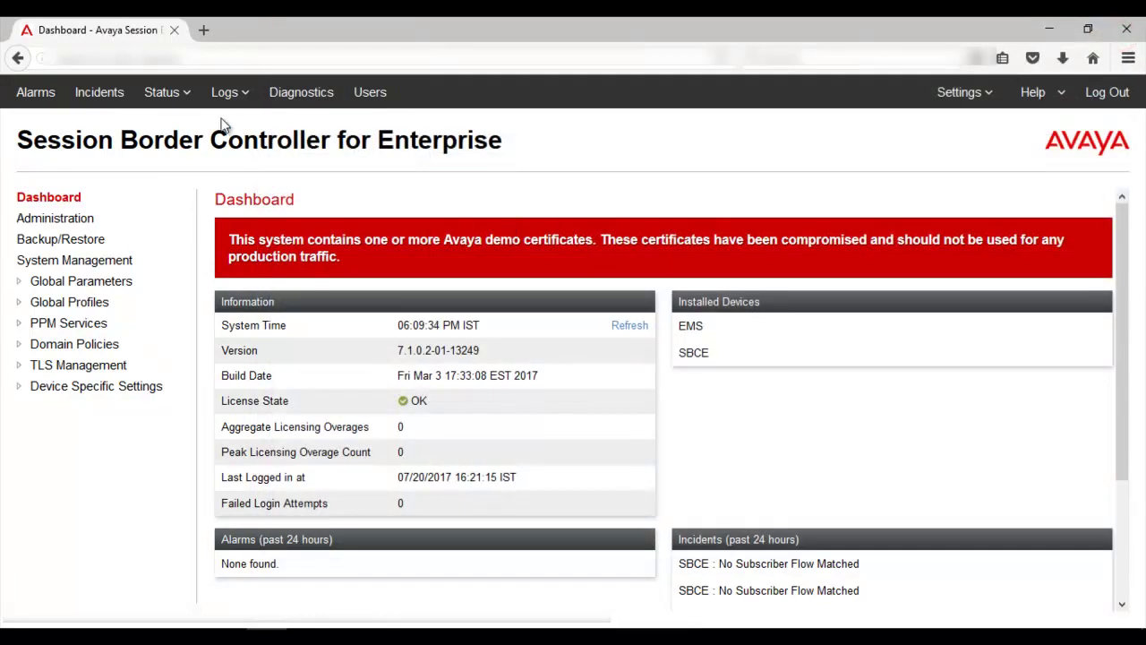
# Open the system logs, examine the details of the newest critical entry, and close the Syslog Viewer.
pyautogui.moveTo(182, 97)
pyautogui.moveTo(223, 96)
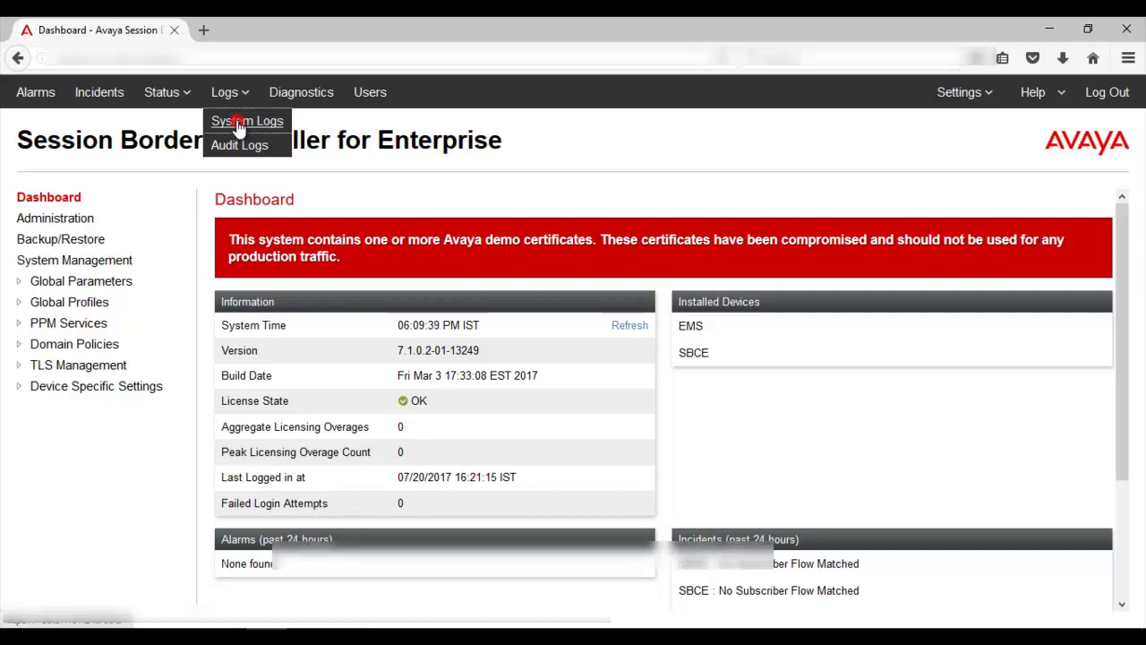
pyautogui.click(240, 126)
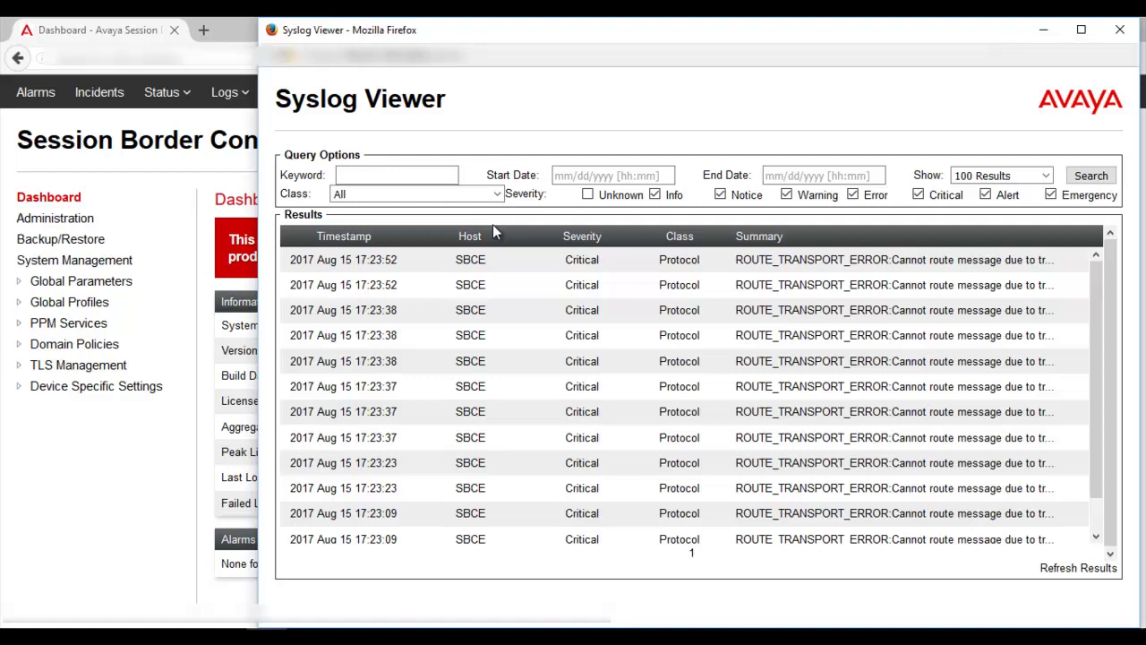
pyautogui.click(547, 266)
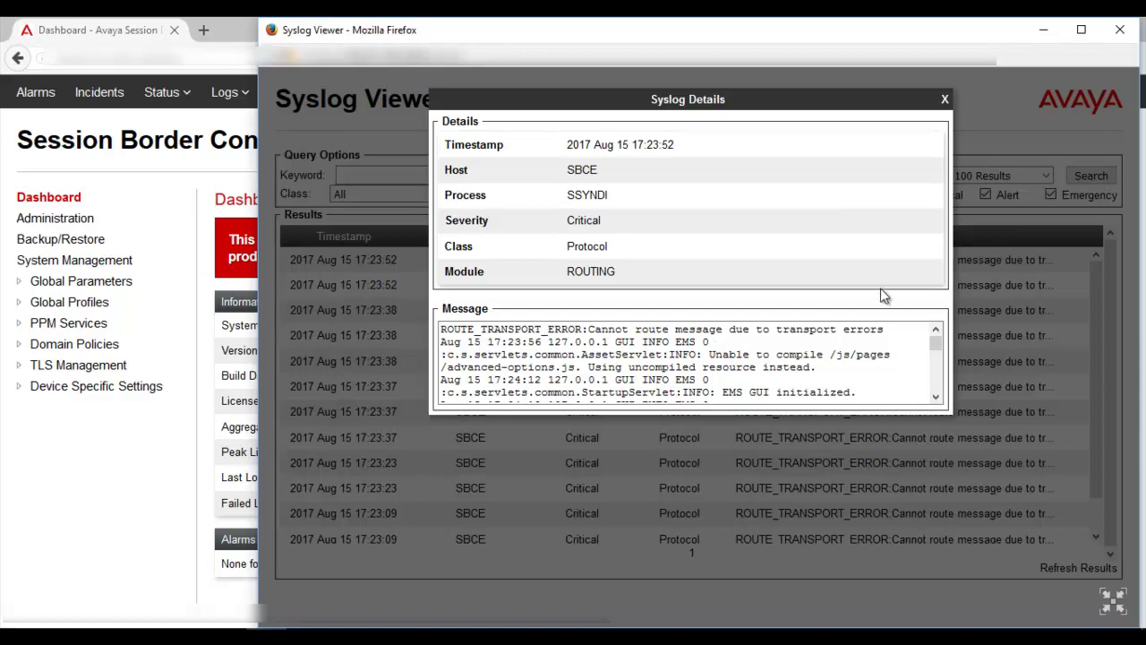
pyautogui.click(943, 104)
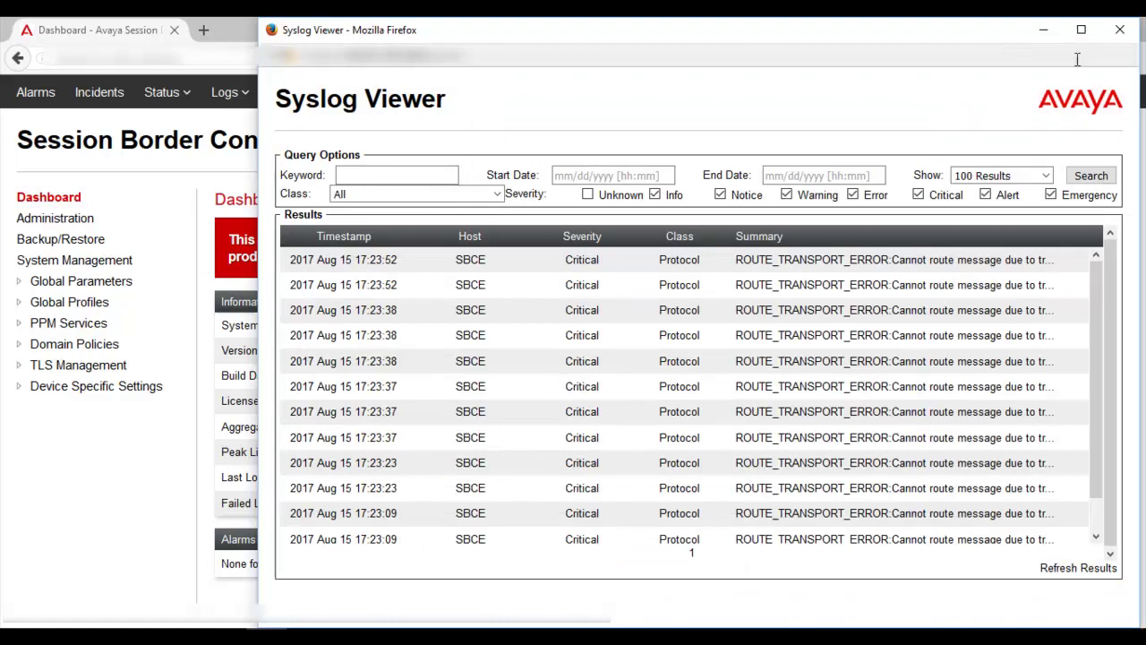
pyautogui.click(1114, 42)
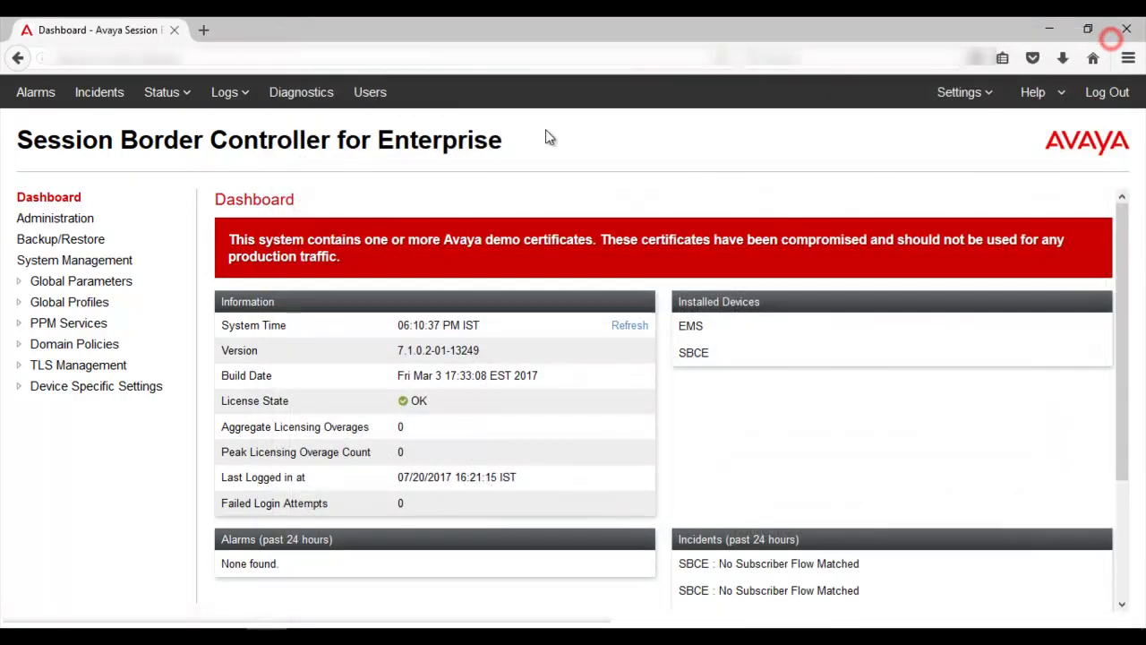
# Review the audit log entries in the Audit Log Viewer, then close the viewer.
pyautogui.click(215, 97)
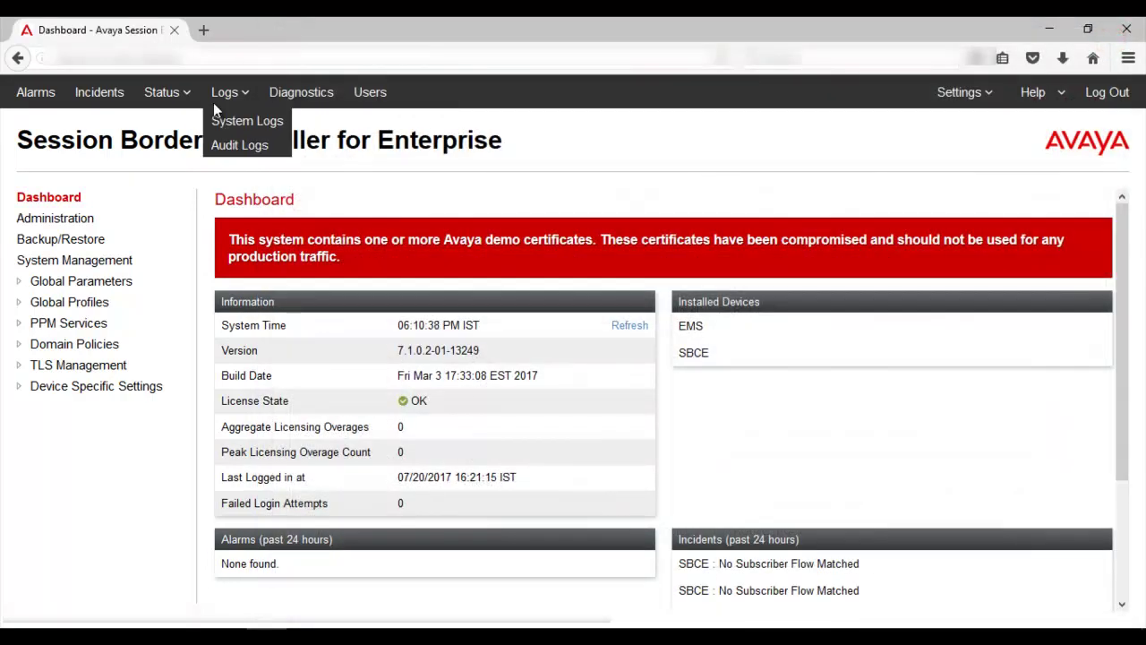
pyautogui.click(231, 149)
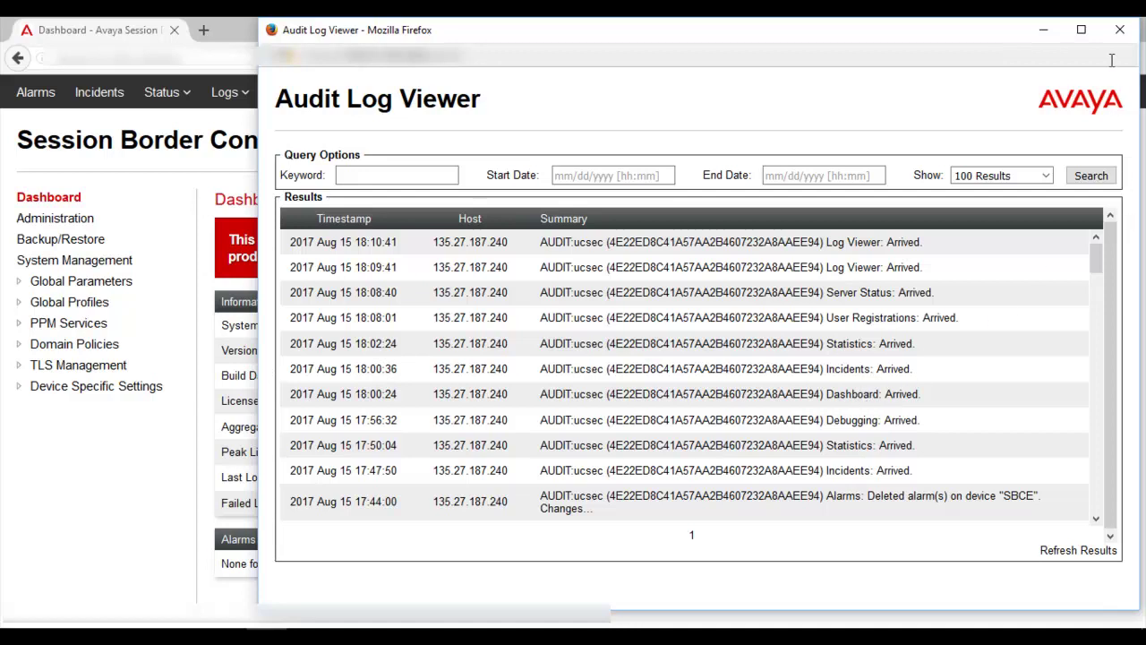
pyautogui.click(1119, 30)
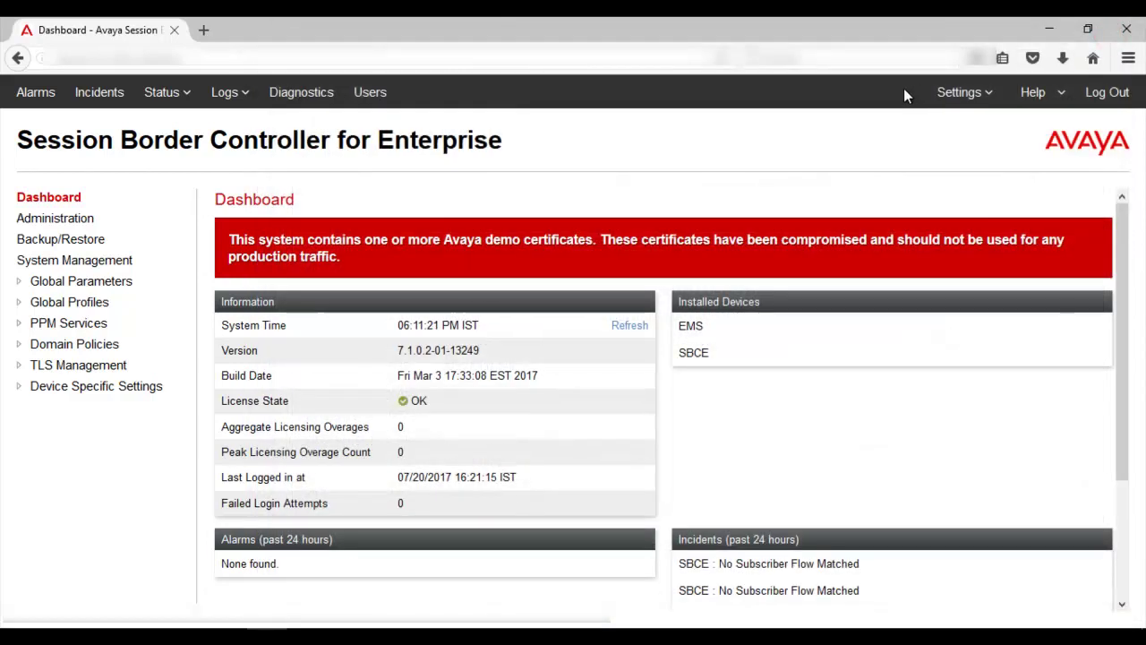
# Run the full diagnostic on the SBCE device and review its link and ping check results.
pyautogui.click(302, 93)
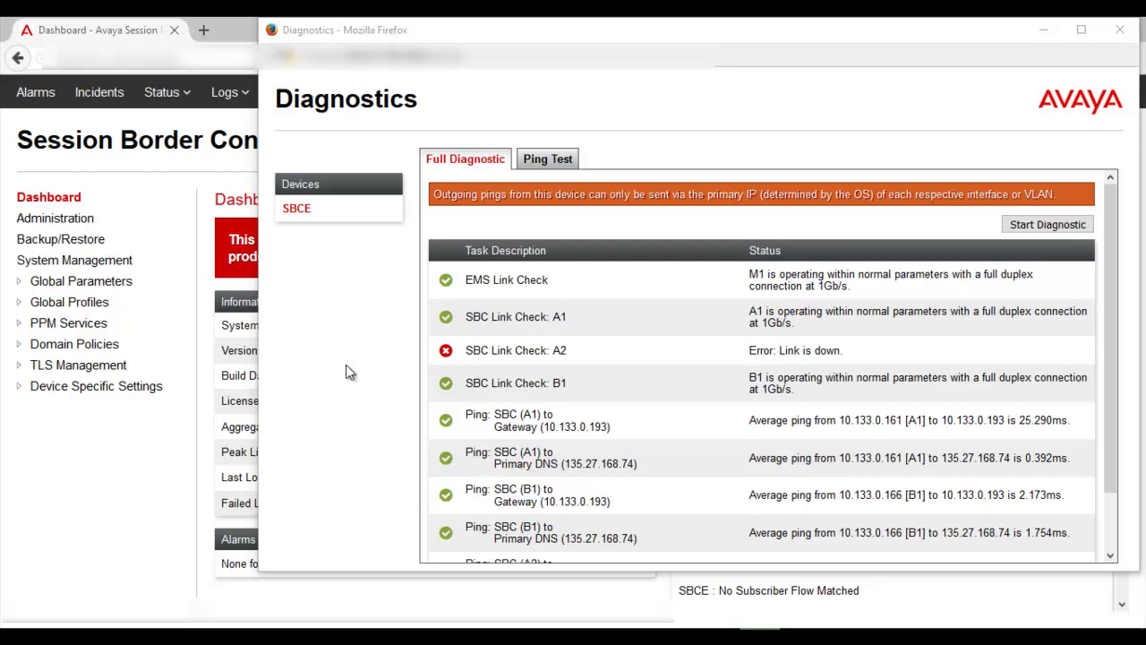
pyautogui.moveTo(534, 358); pyautogui.dragTo(567, 362)
pyautogui.click(591, 362)
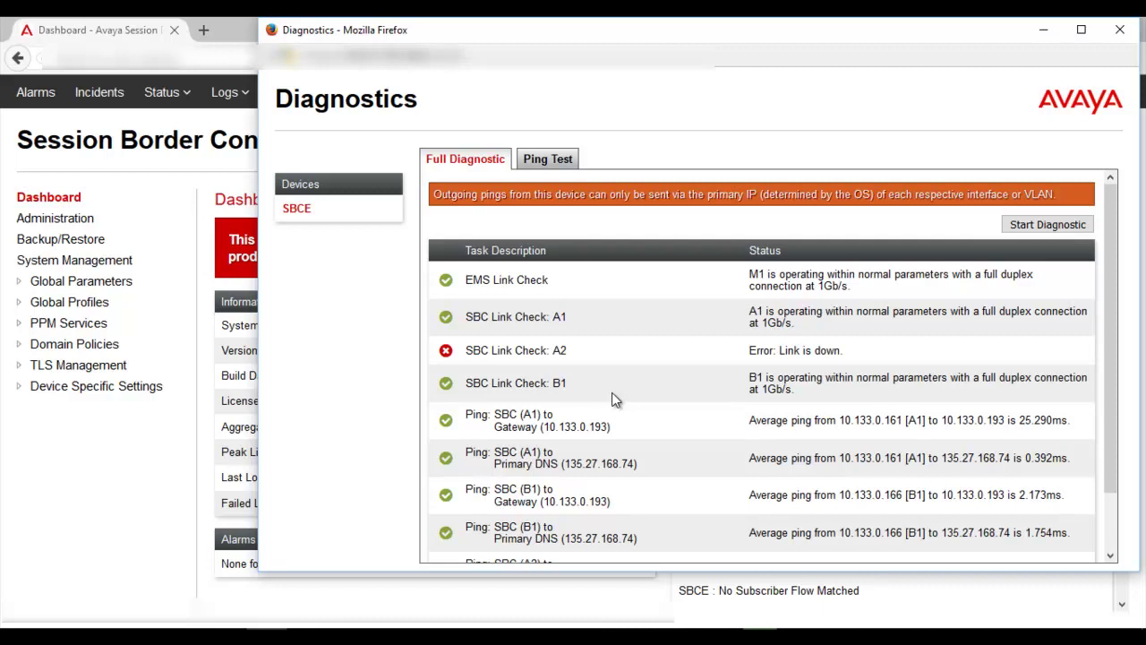
# View the source devices available for a ping test, then close the Diagnostics window.
pyautogui.click(555, 162)
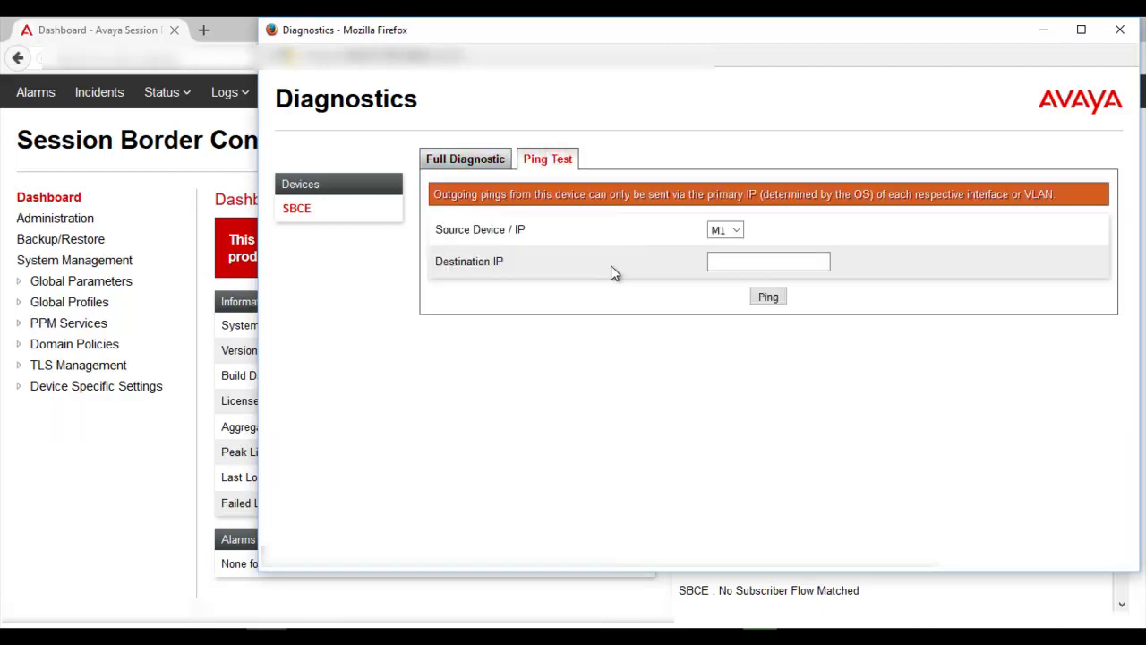
pyautogui.click(737, 232)
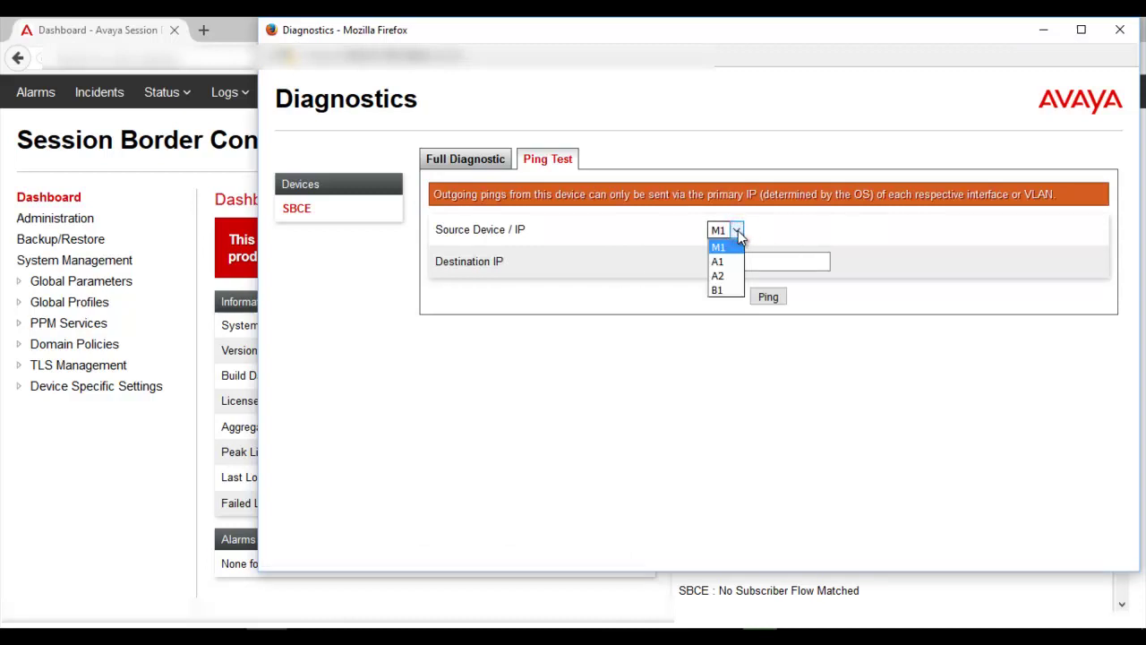
pyautogui.click(770, 229)
pyautogui.click(1118, 32)
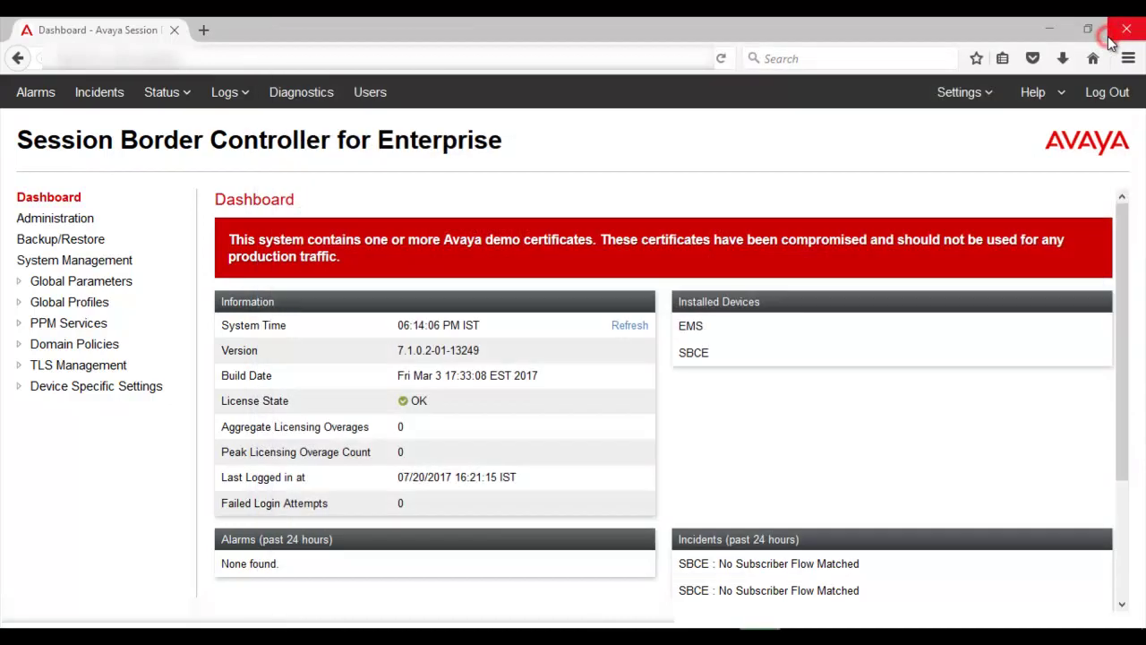
# Review the active users logged in to the system, then close the Active Users window.
pyautogui.click(375, 100)
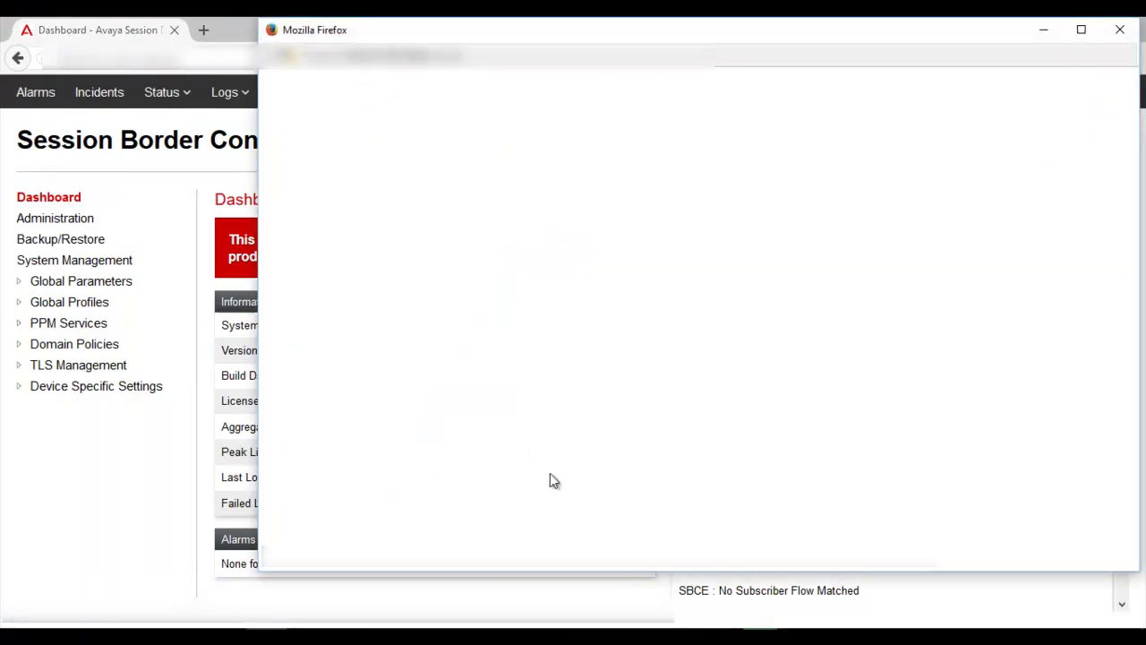
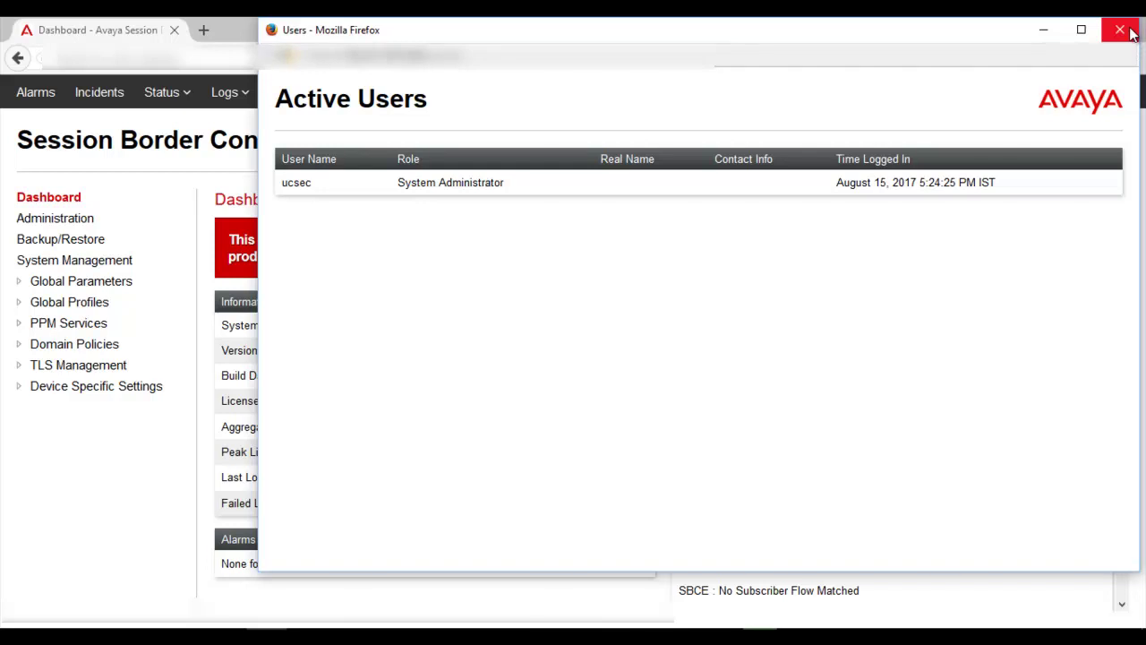
pyautogui.click(1120, 31)
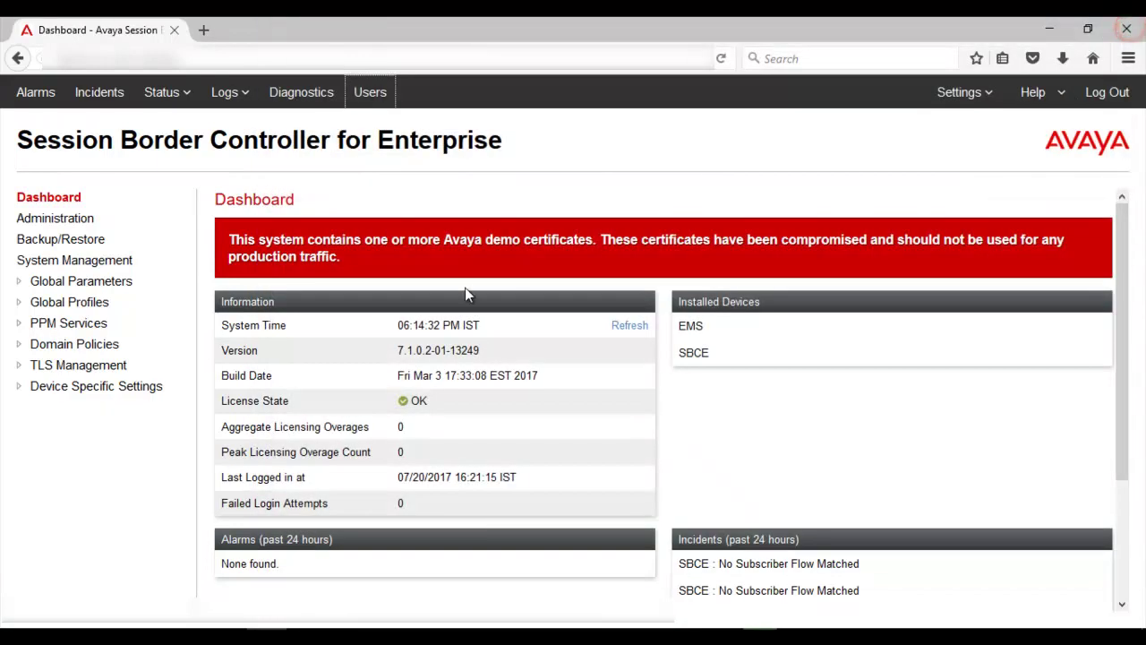
# In the EMS debugging settings, enable Debug and Info for all subsystem logs and save the configuration.
pyautogui.click(139, 394)
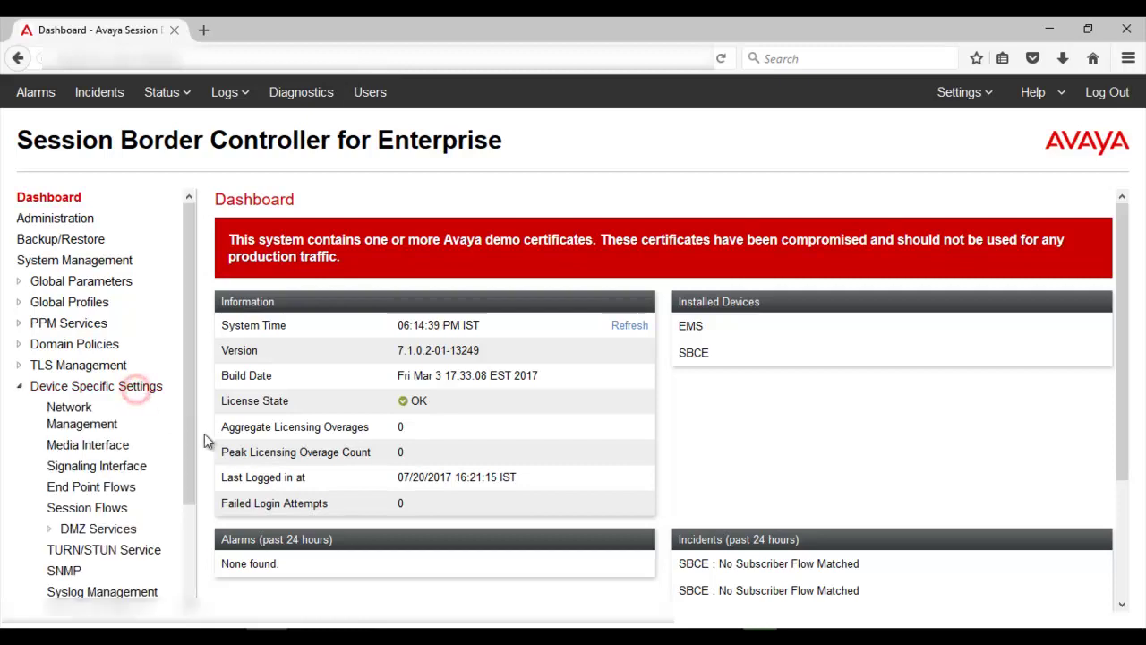
pyautogui.moveTo(193, 456); pyautogui.dragTo(179, 554)
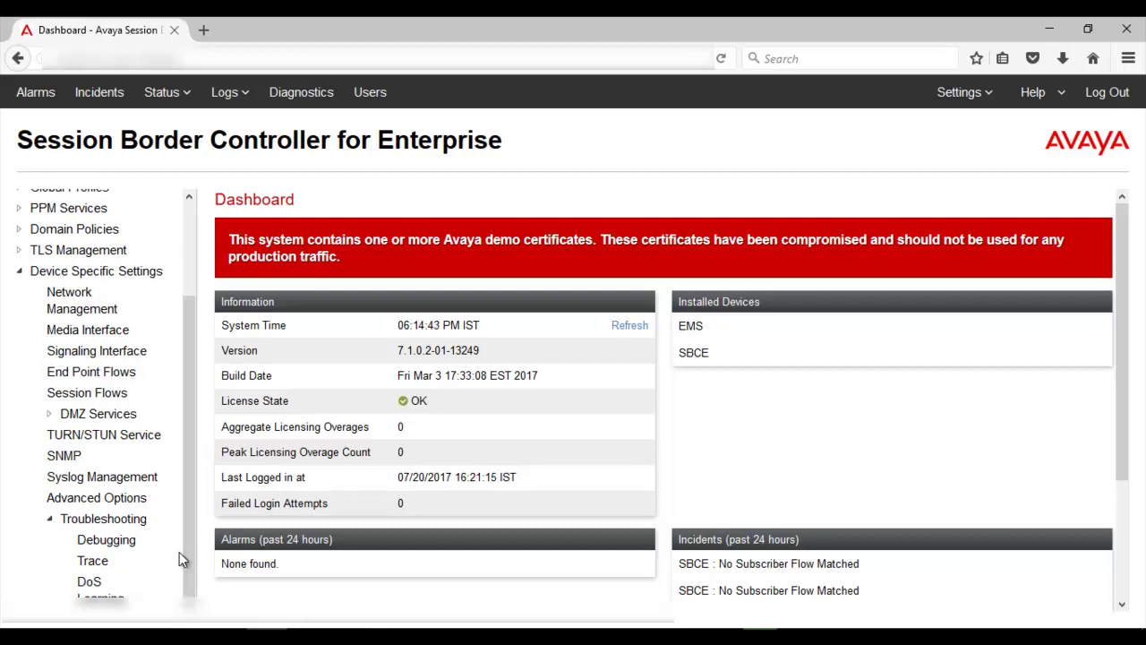
pyautogui.click(126, 549)
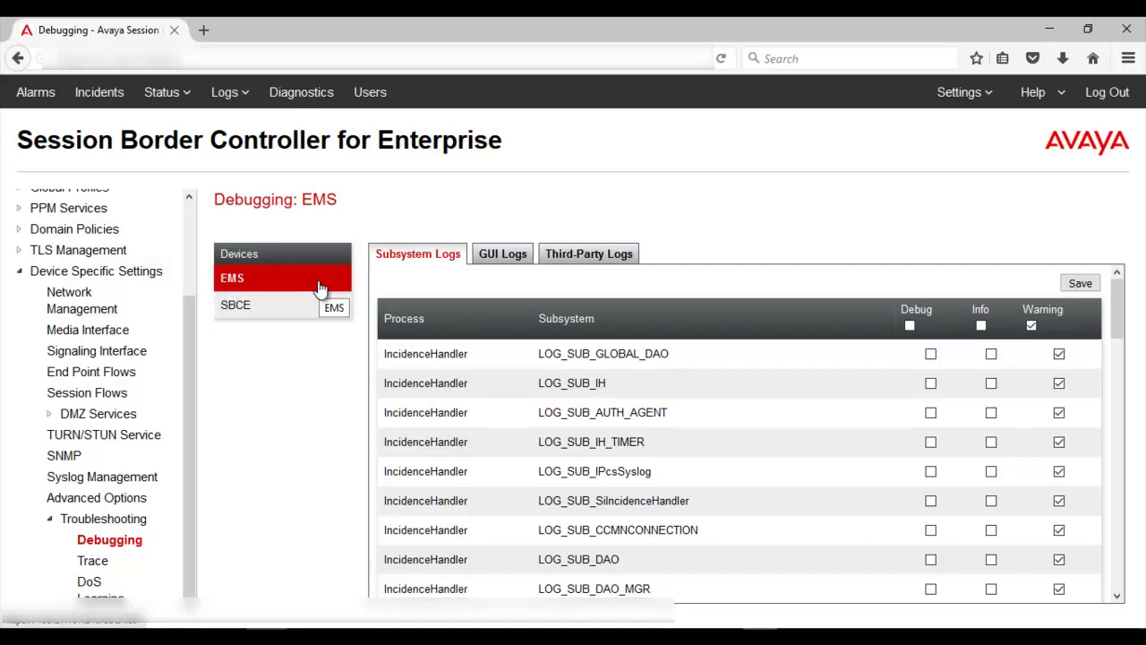
pyautogui.click(321, 287)
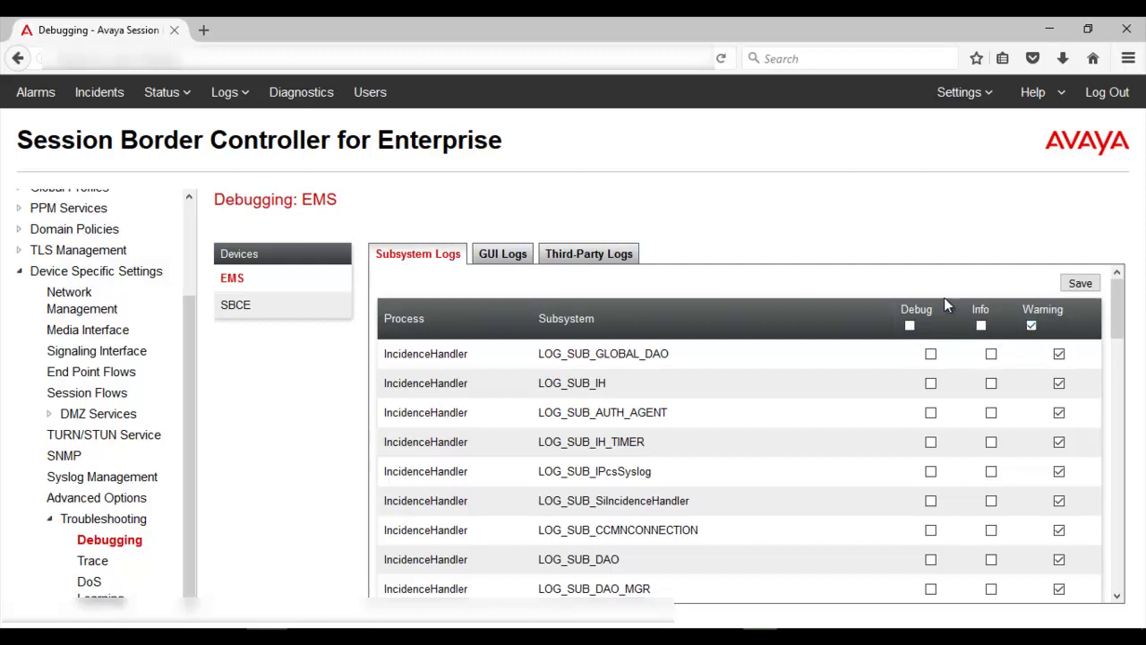
pyautogui.click(909, 326)
pyautogui.click(982, 327)
pyautogui.click(1082, 285)
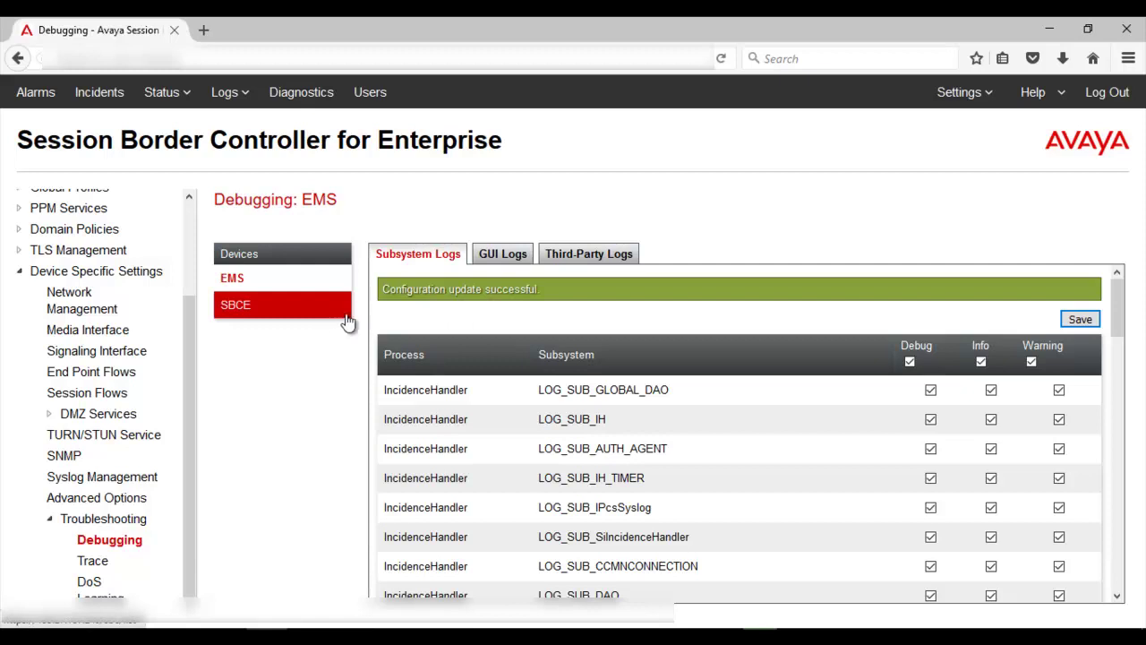
# Set the log level of the EMS GUI component to Debug and save the GUI log settings.
pyautogui.click(517, 262)
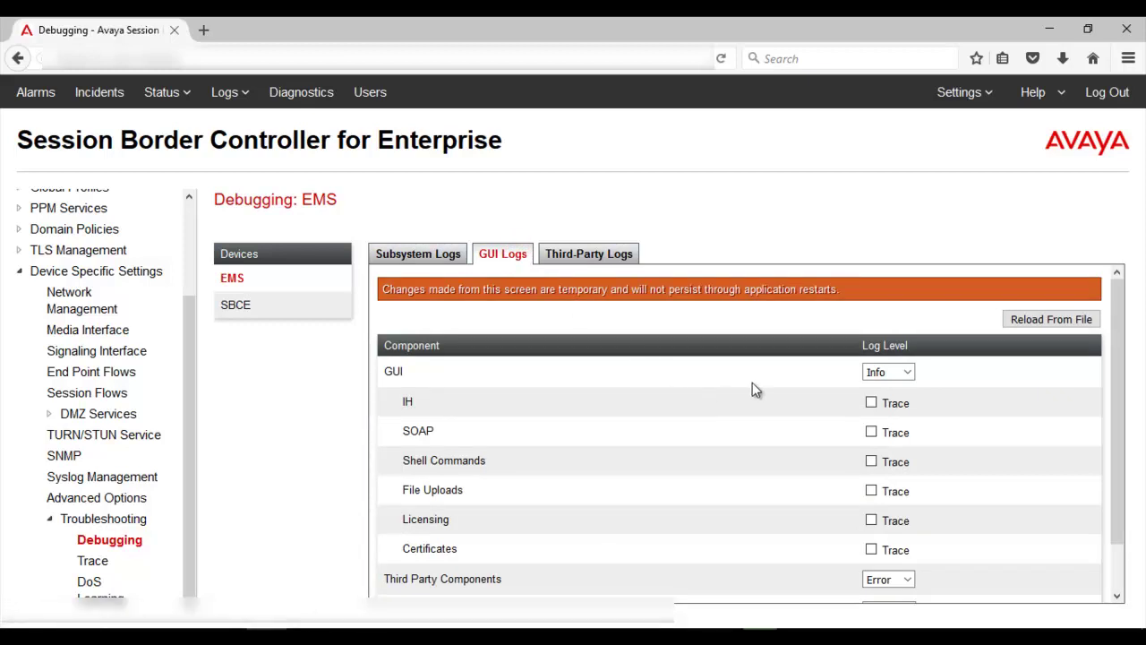
pyautogui.click(892, 379)
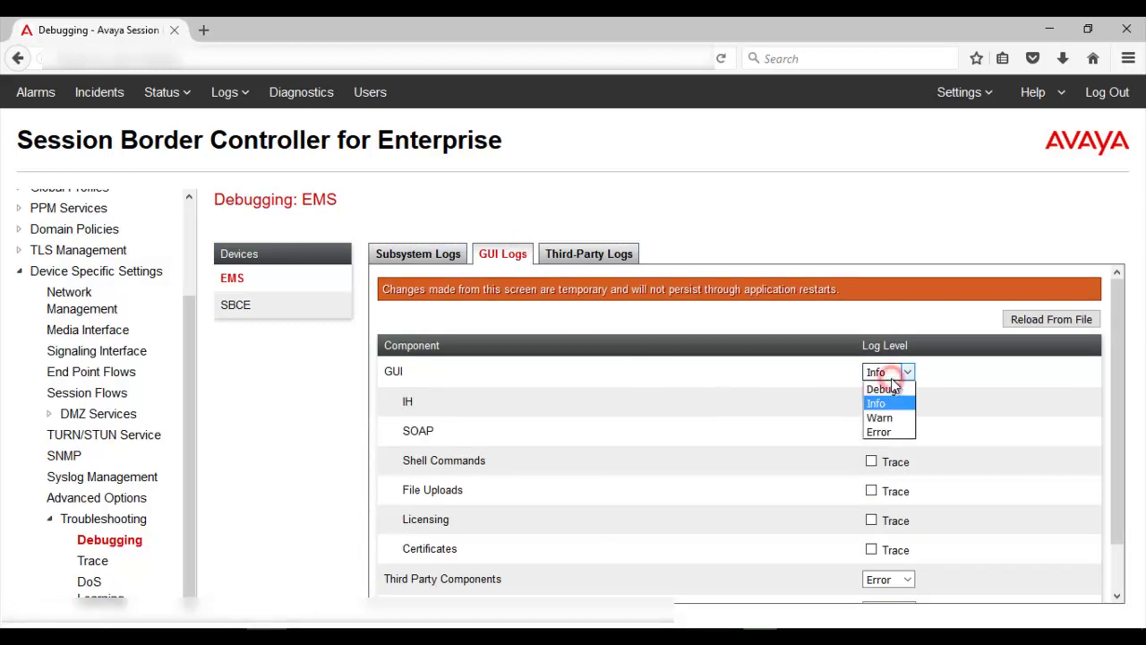
pyautogui.click(897, 390)
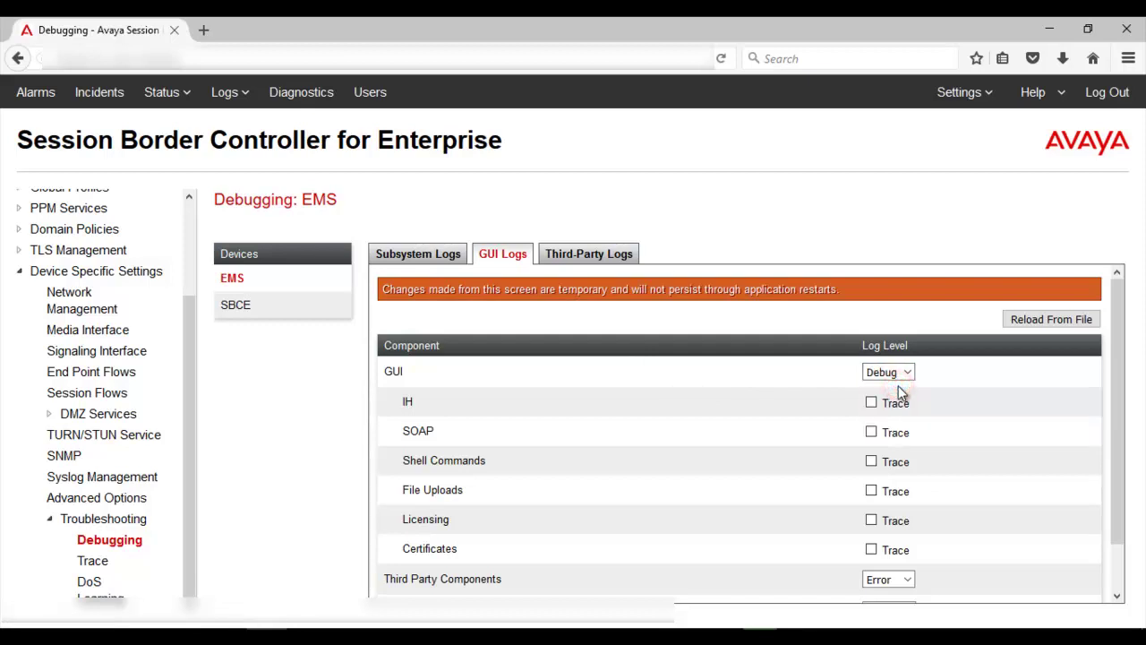
pyautogui.click(1118, 529)
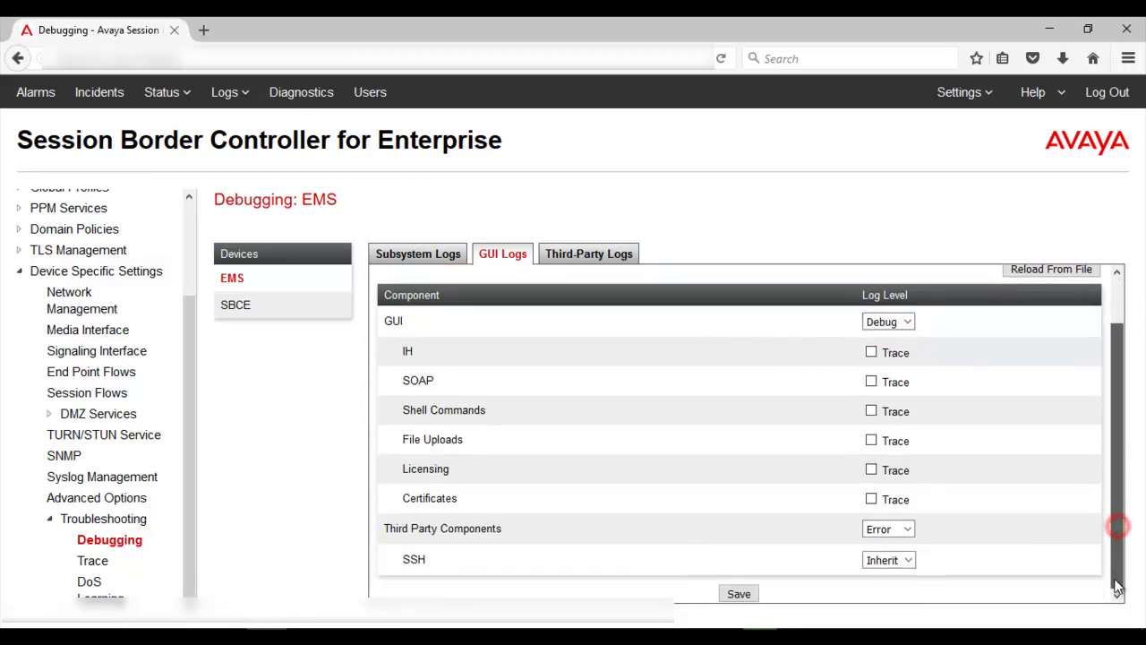
pyautogui.click(740, 594)
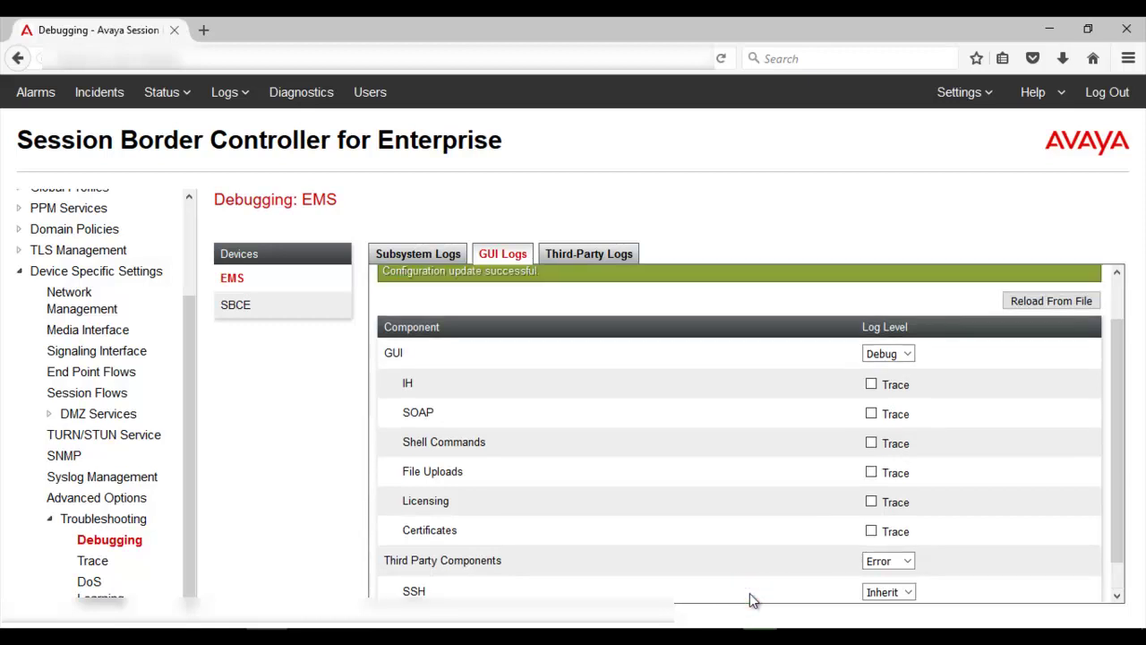
# Return the EMS GUI component's log level to Info and save the GUI log settings.
pyautogui.click(1118, 310)
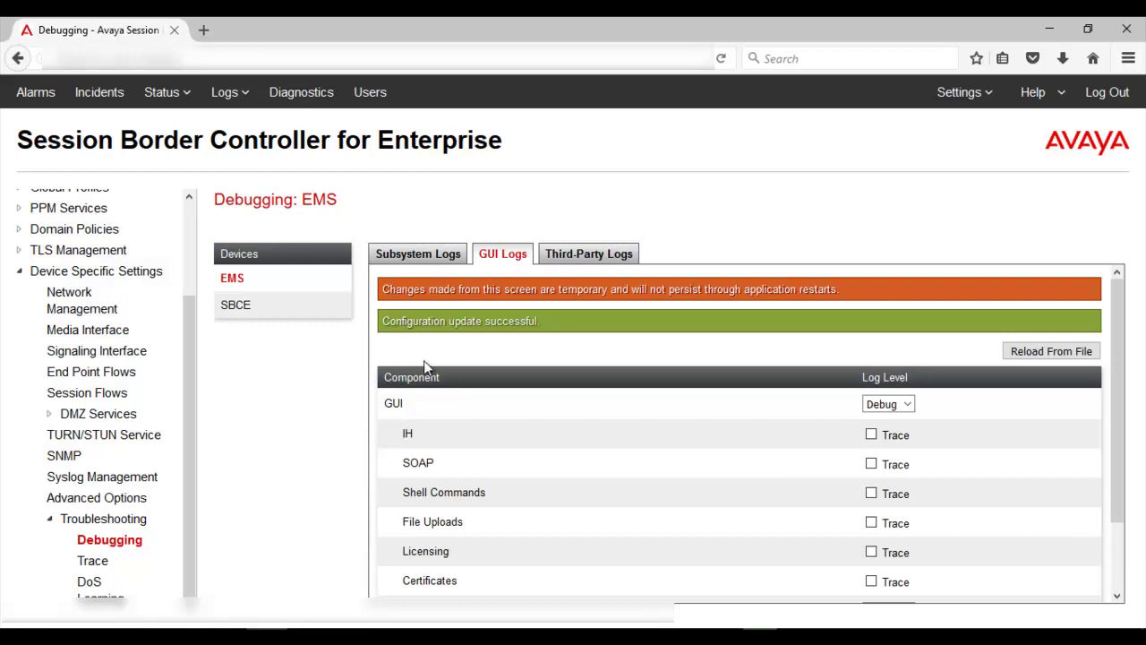
pyautogui.click(1122, 561)
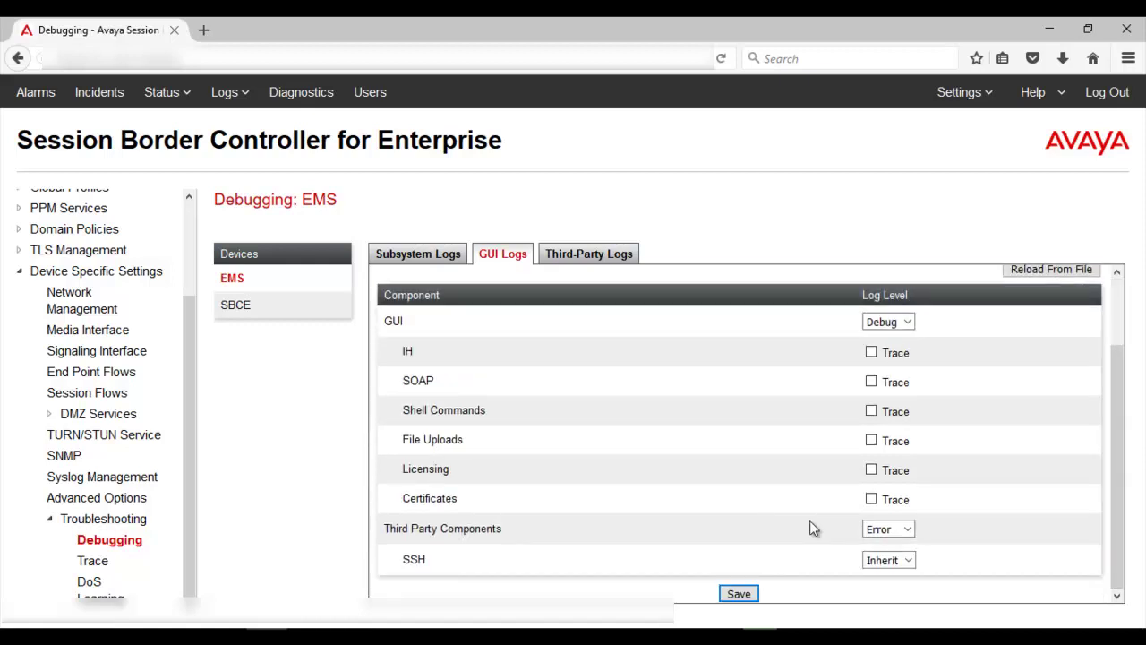
pyautogui.click(1123, 329)
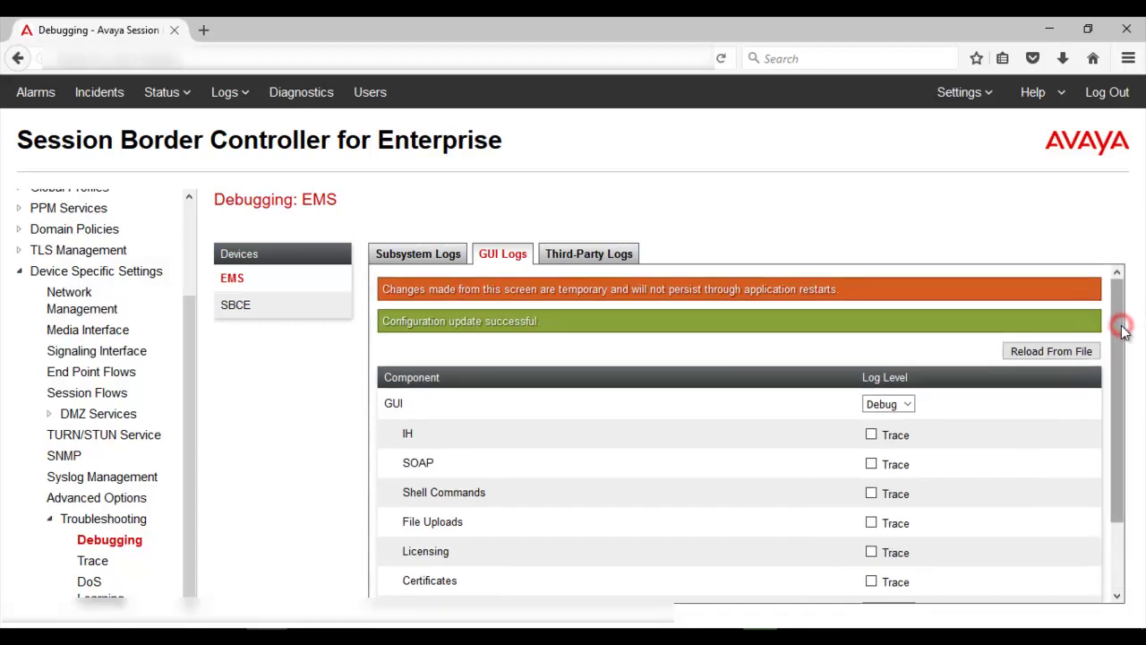
pyautogui.click(906, 404)
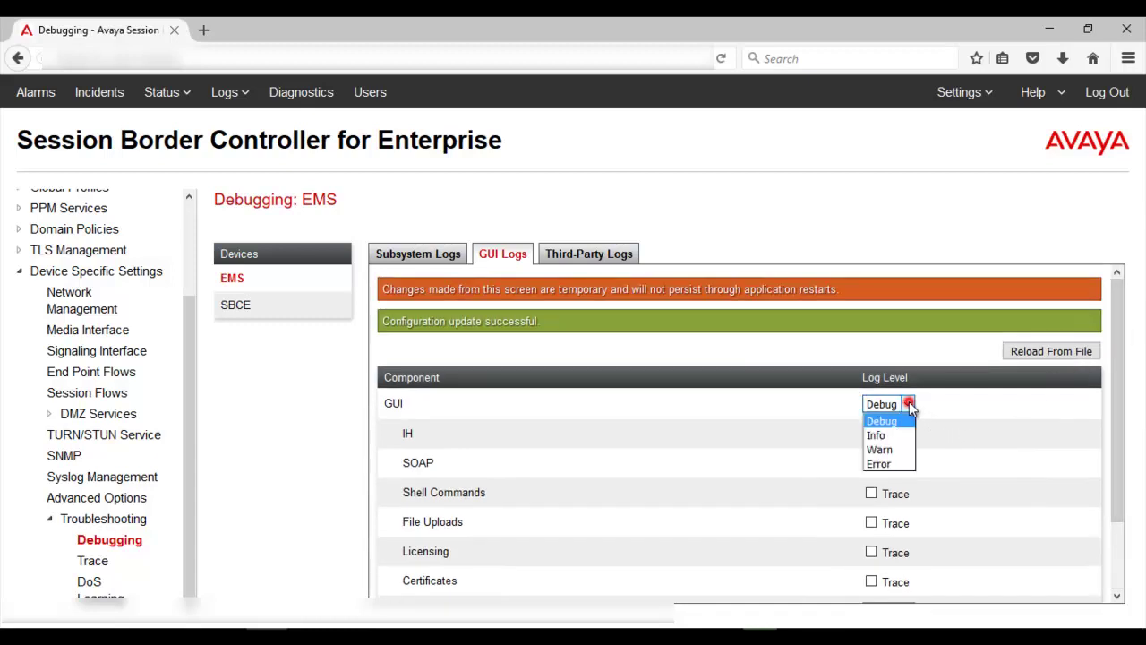
pyautogui.click(895, 435)
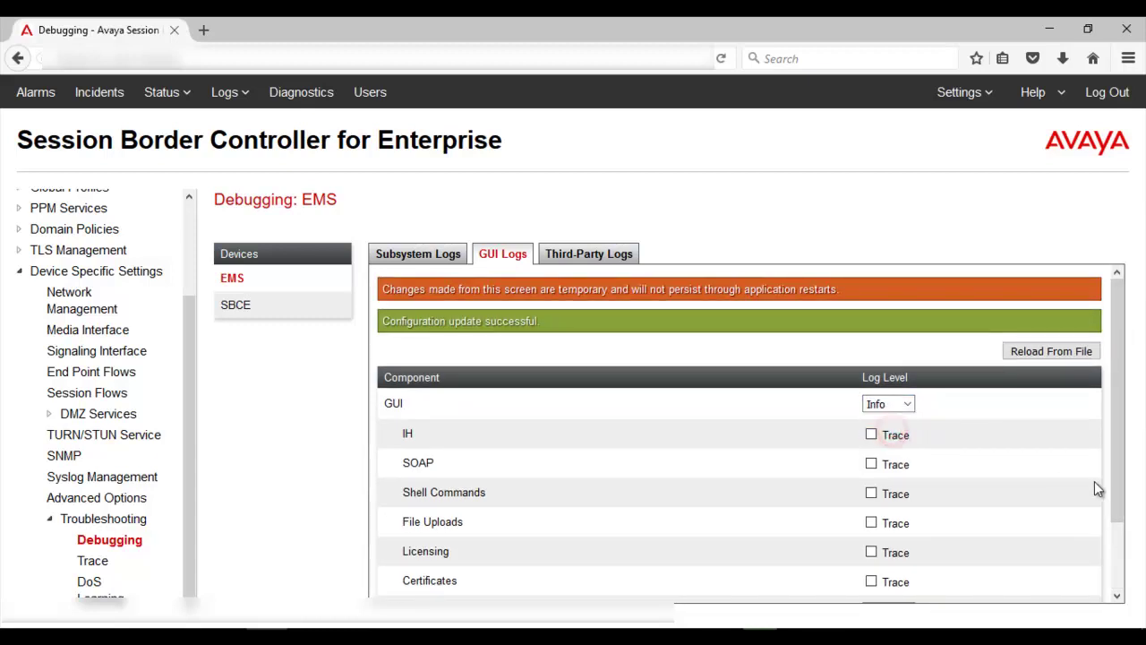
pyautogui.click(1116, 554)
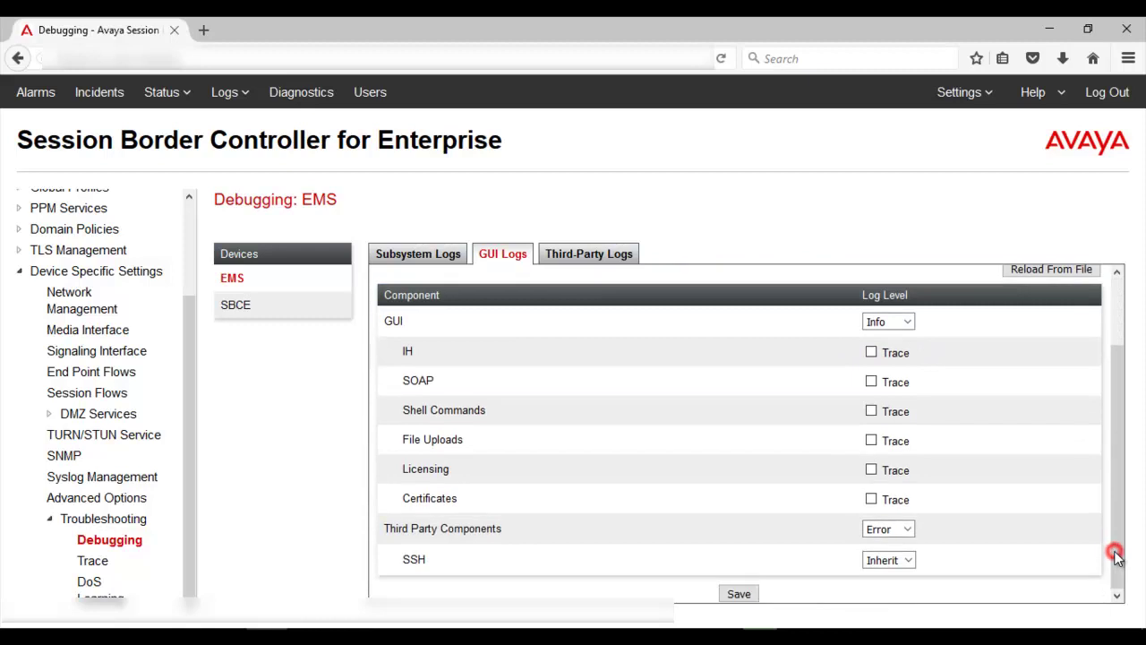
pyautogui.click(738, 593)
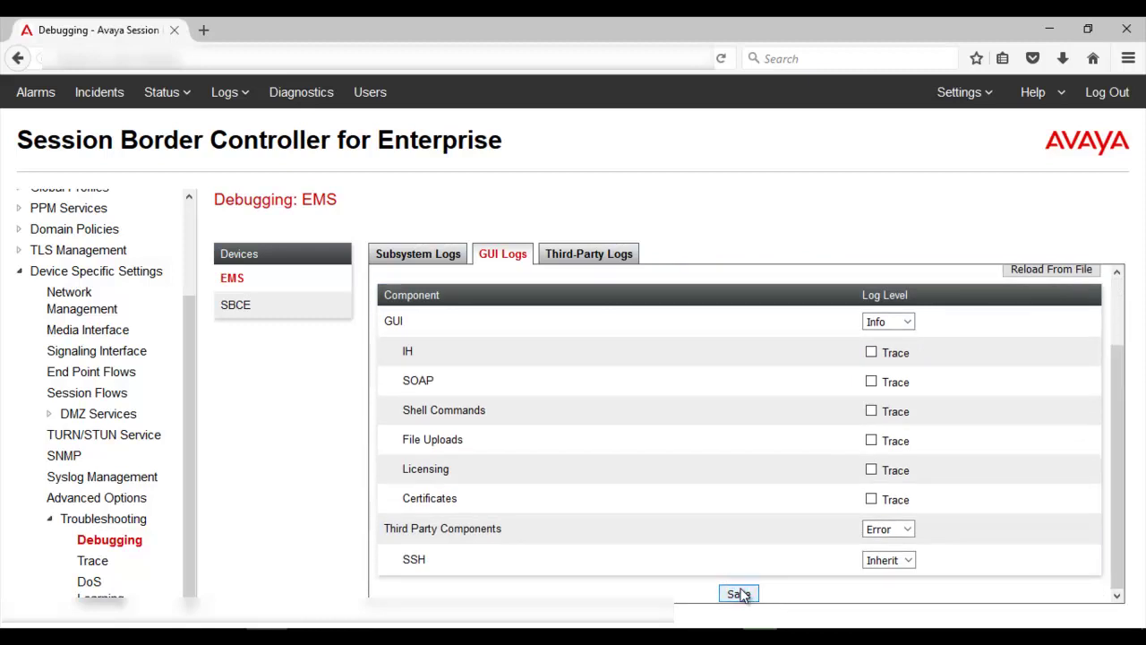
pyautogui.click(739, 594)
# Disable Debug and Info for all EMS subsystem logs, leaving Warning enabled, and save the configuration.
pyautogui.click(441, 259)
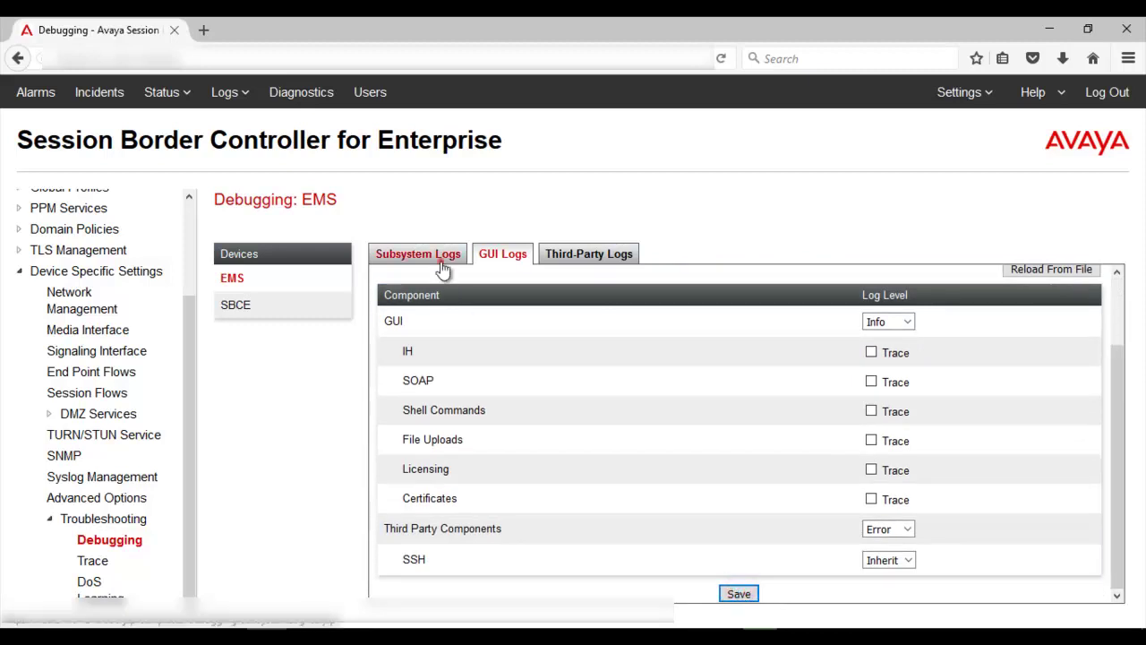
pyautogui.click(909, 326)
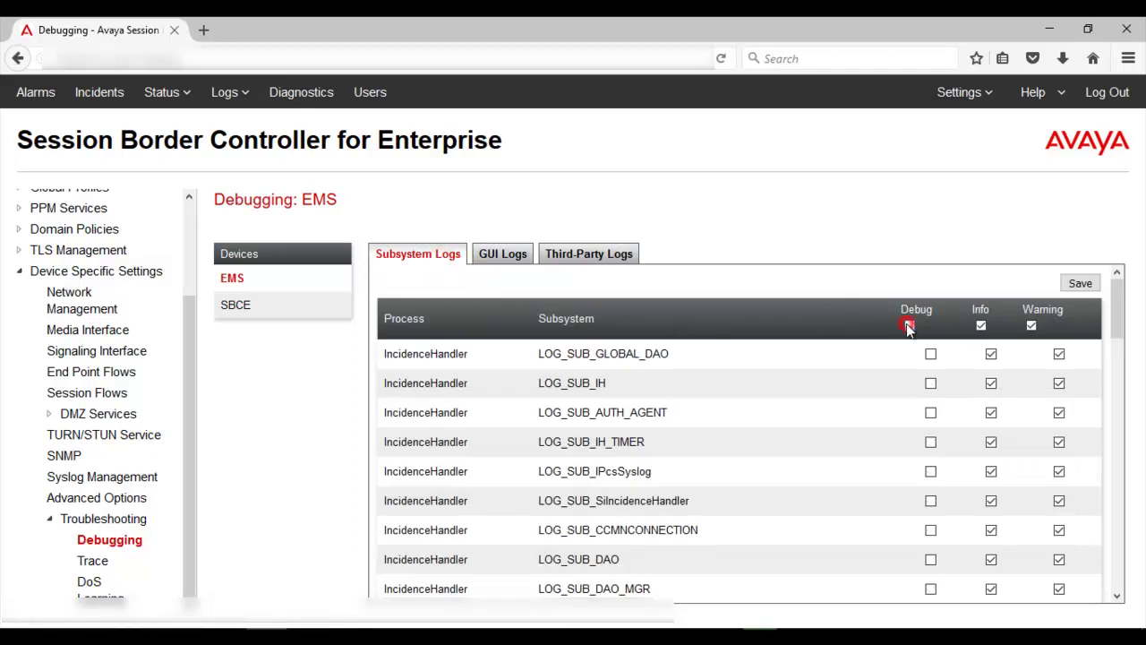
pyautogui.click(981, 326)
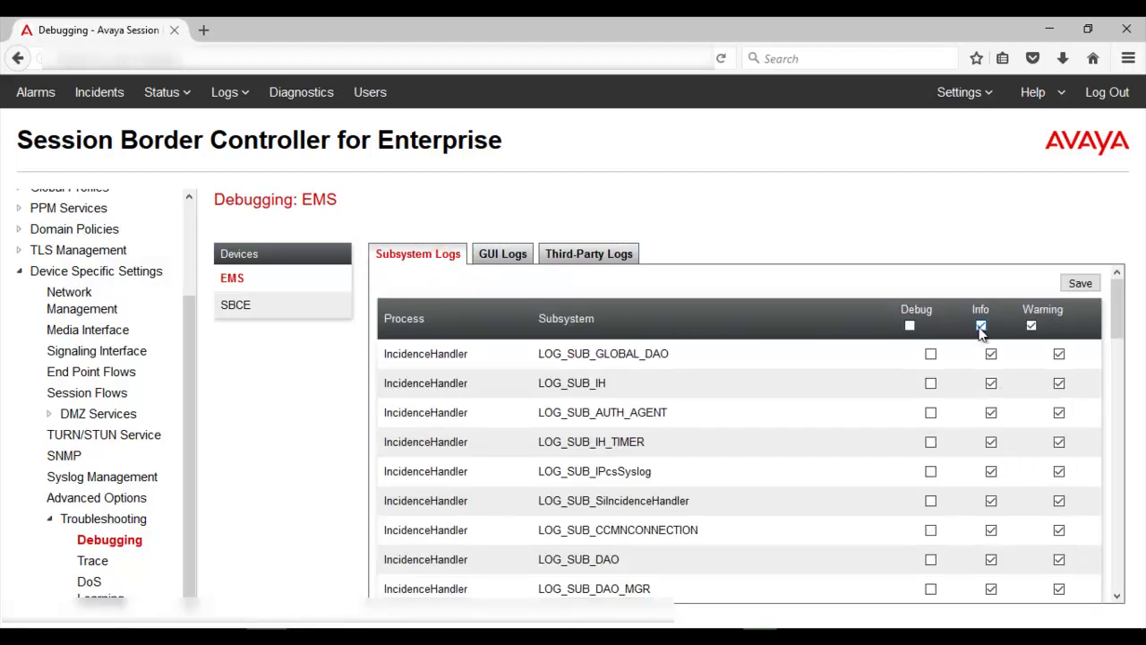
pyautogui.click(1081, 284)
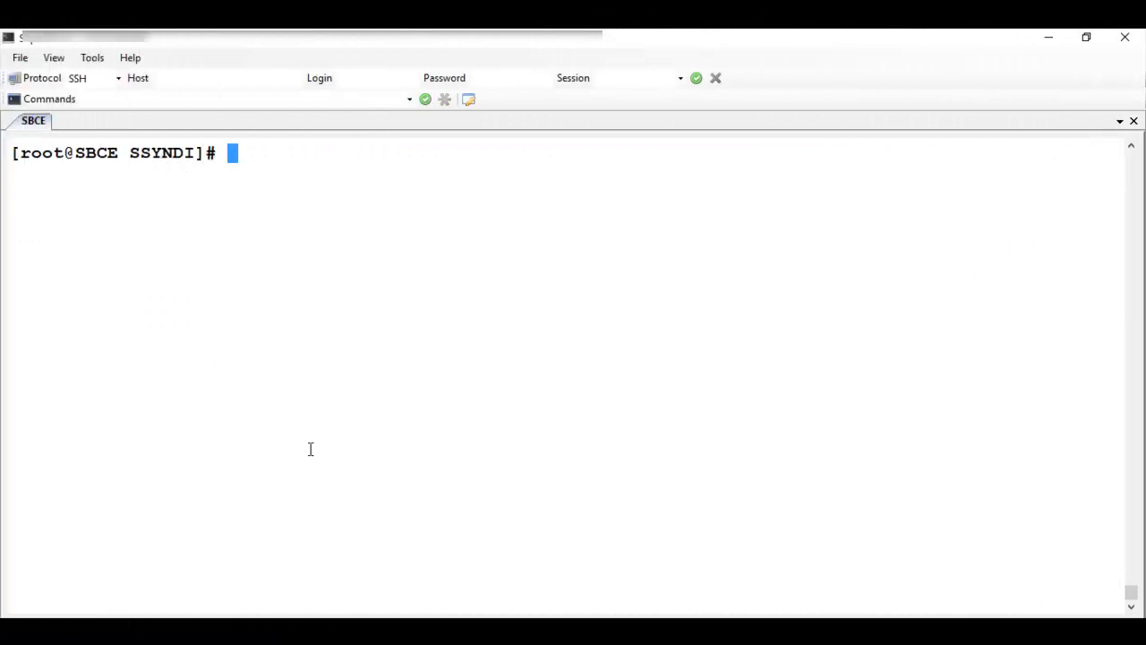
# Switch to the SBCE SSH terminal and change to the directory /usr/local/ipcs/log/ss/logfiles/elog/SSYNDI.
pyautogui.click(310, 447)
pyautogui.write('cd')
pyautogui.write('/usr/local/ipcs/log/ss/logfiles/elog/SSYNDI')
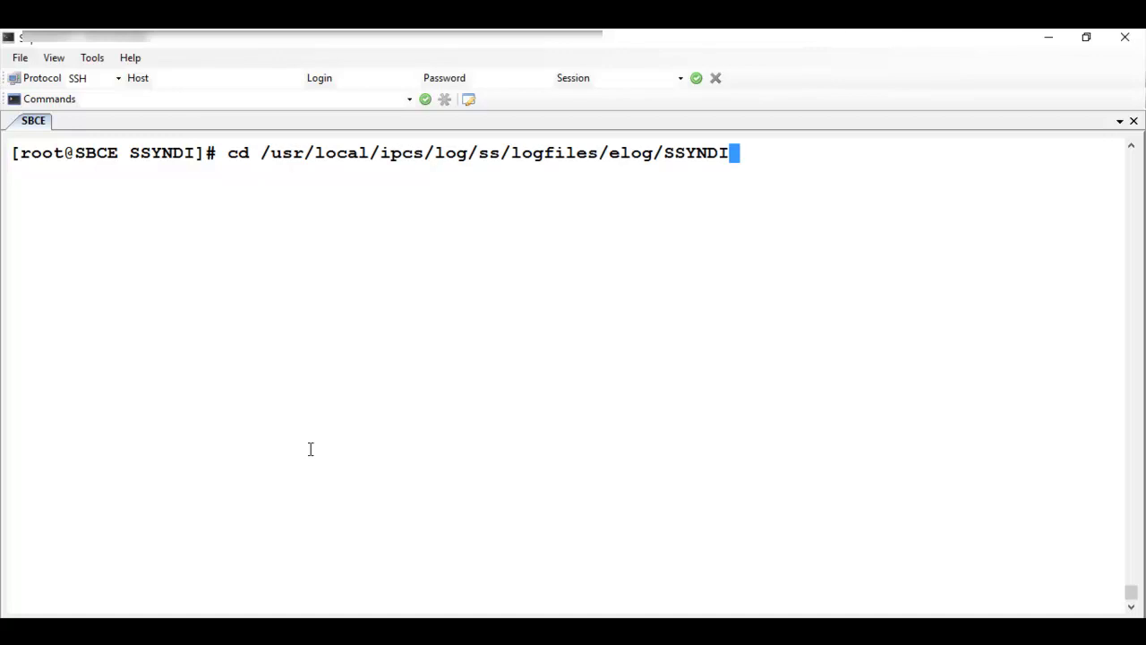
pyautogui.press('Return')
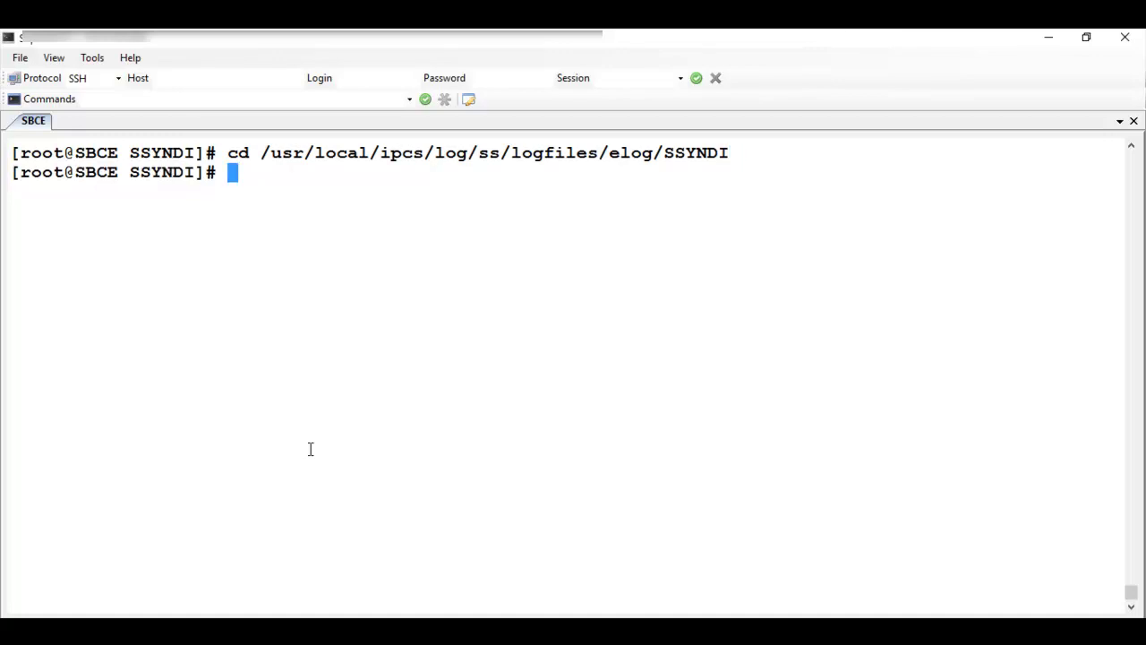
# List the SSYNDI log files with ll and highlight the file name SSYNDI_513_ELOG_08_15_2017_17_22_31.
pyautogui.write('ll')
pyautogui.press('Return')
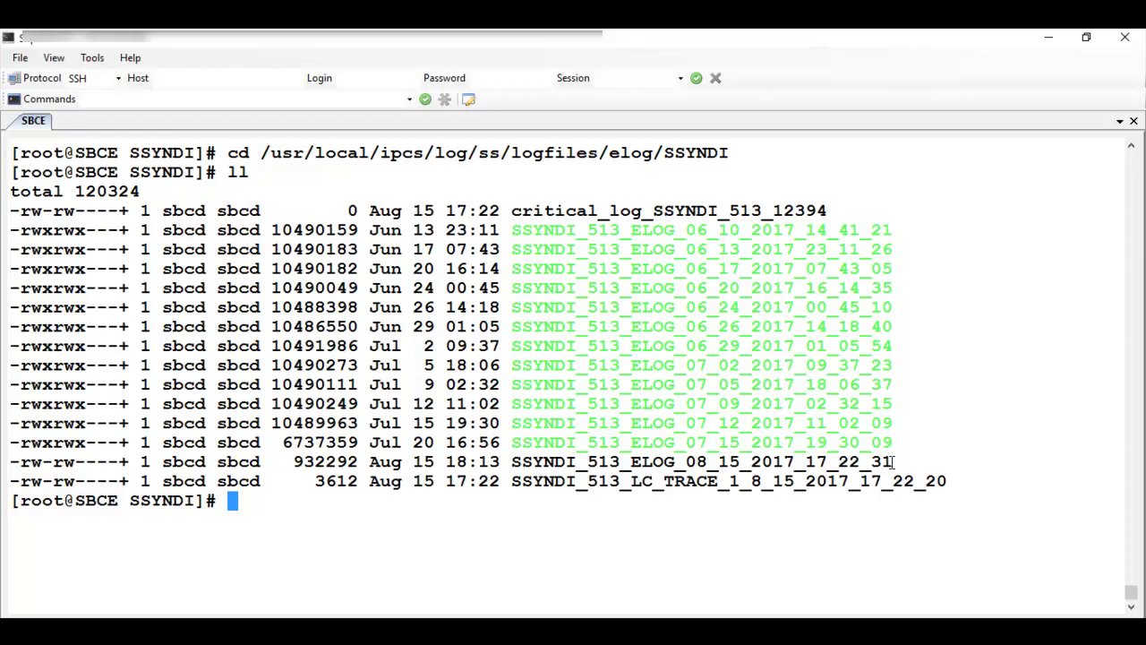
pyautogui.moveTo(892, 462); pyautogui.dragTo(511, 462)
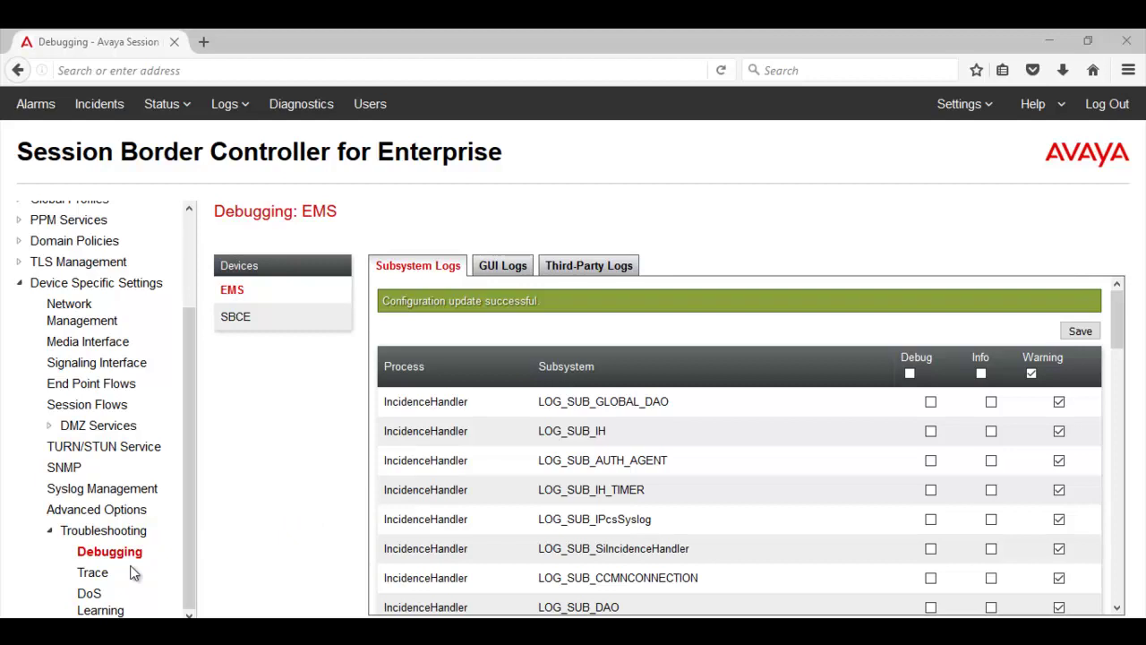
# Open the SBCE trace settings and review the Interface and Protocol choices for the packet capture.
pyautogui.click(98, 579)
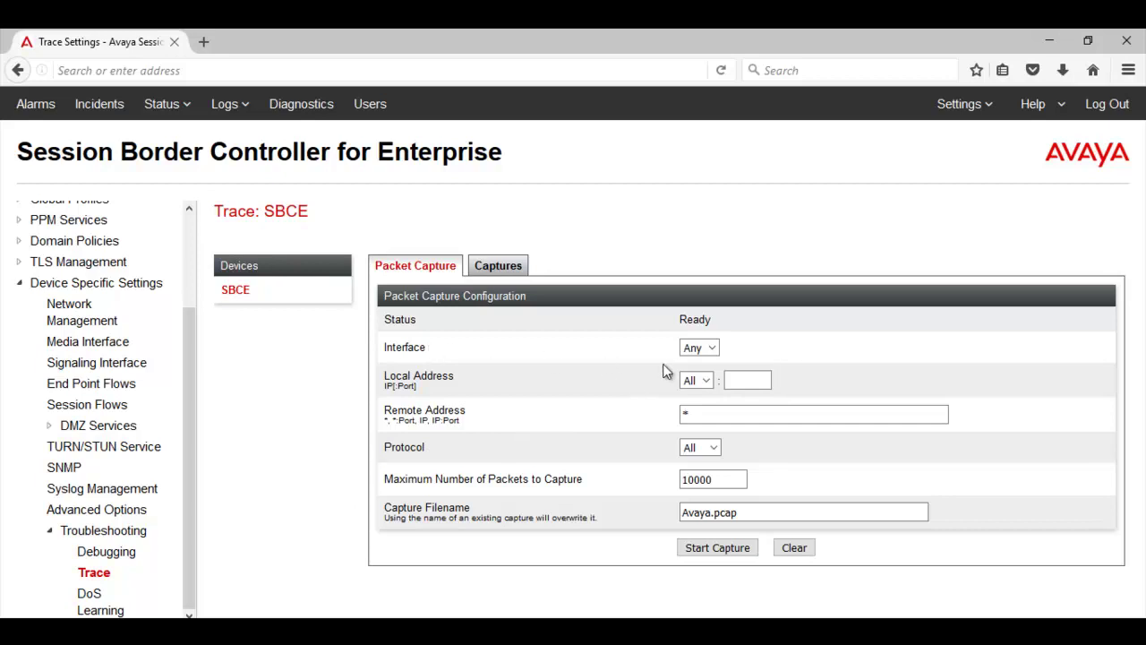
pyautogui.click(714, 350)
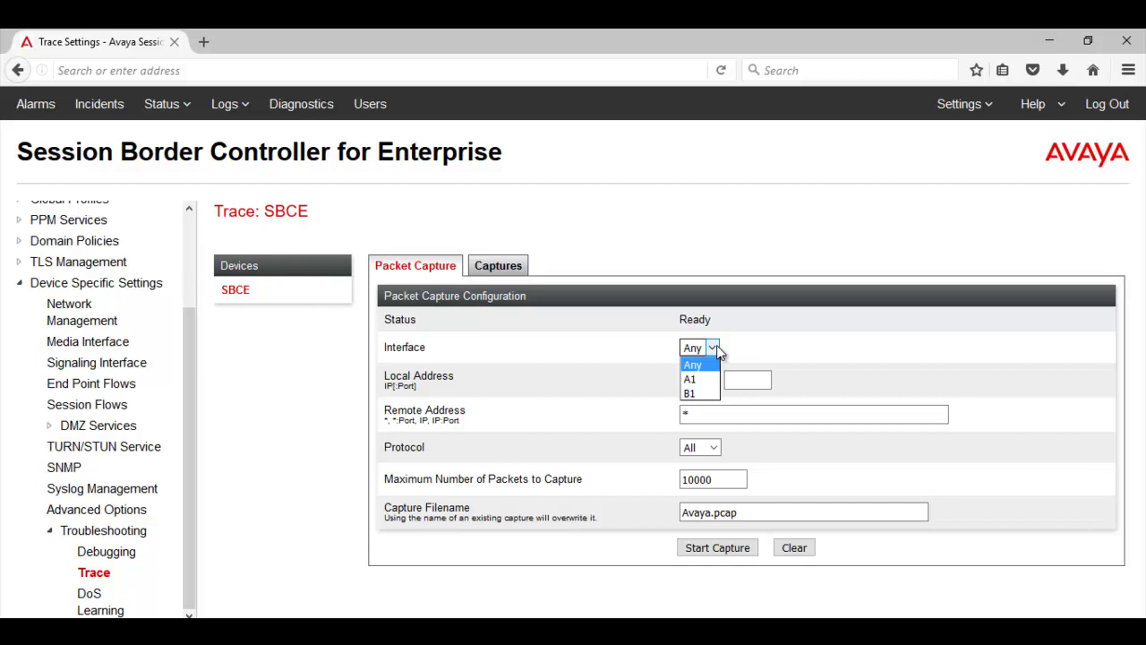
pyautogui.click(713, 348)
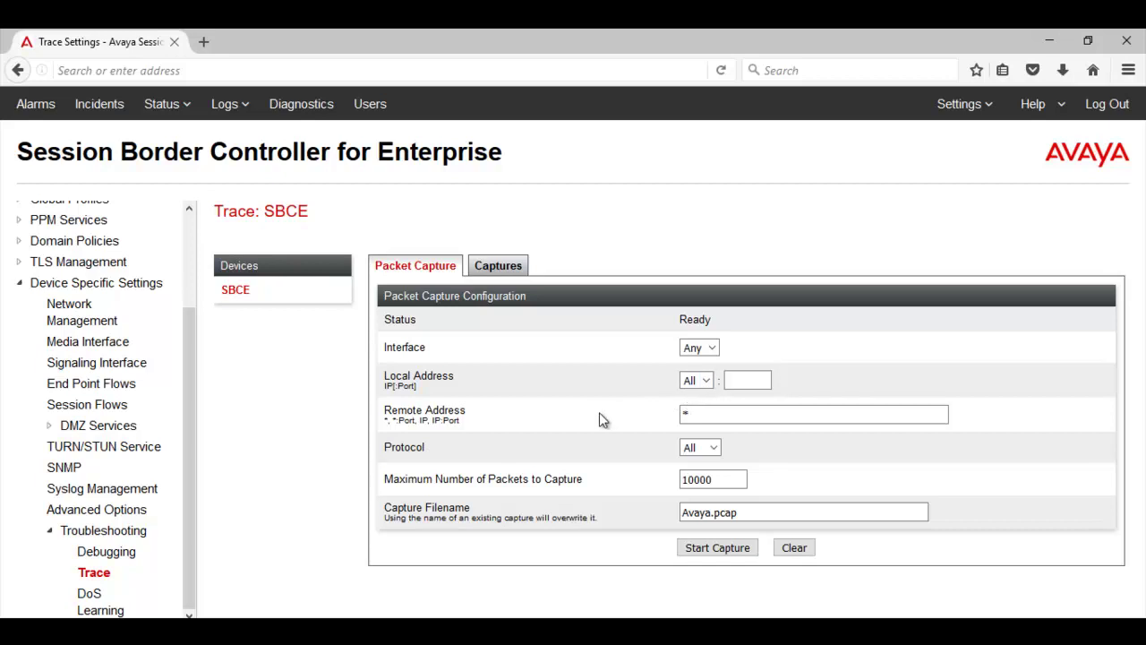
pyautogui.click(716, 447)
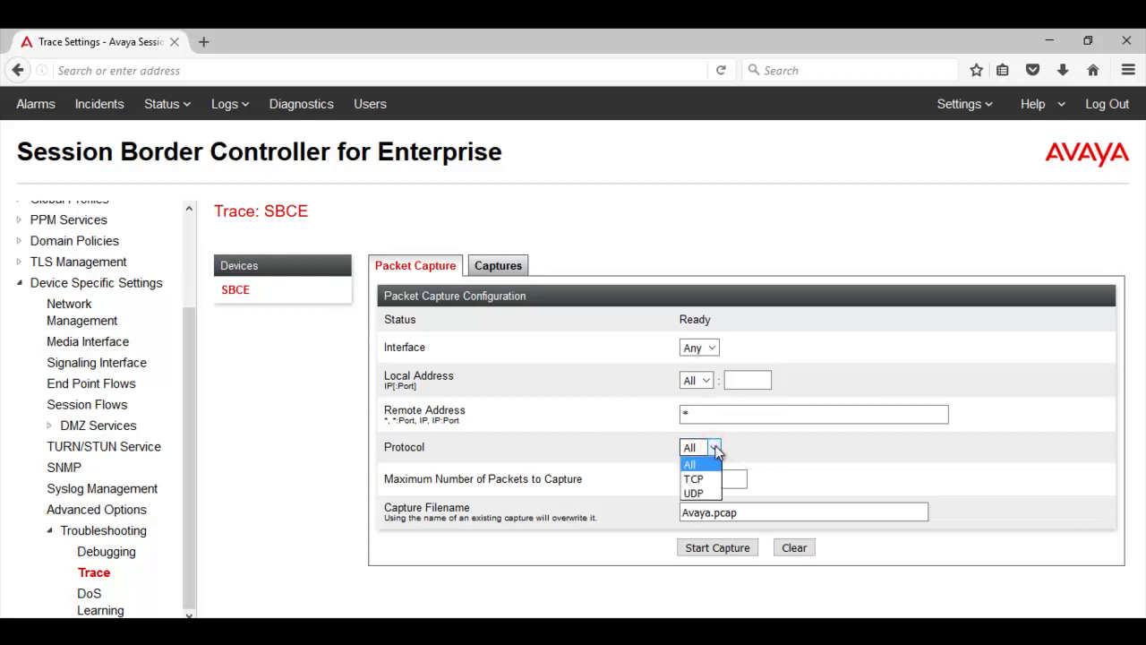
pyautogui.click(717, 447)
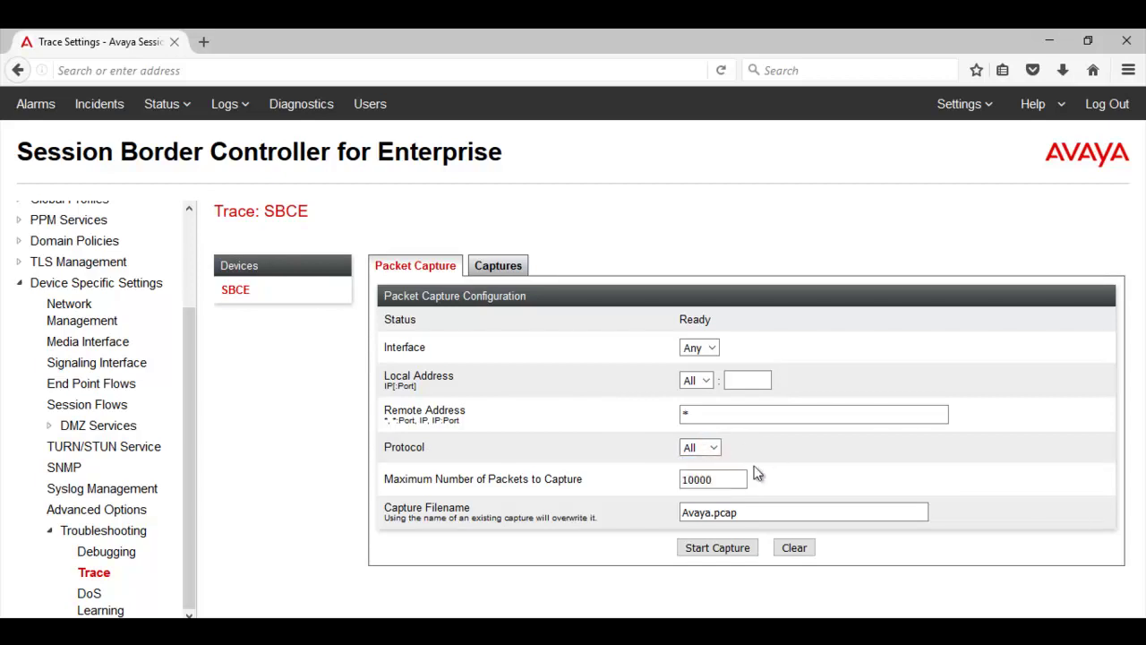
# Run and stop a packet capture on any interface, all protocols, with a 10000-packet maximum and the filename Avaya.pcap.
pyautogui.click(737, 484)
pyautogui.doubleClick(678, 513)
pyautogui.click(717, 552)
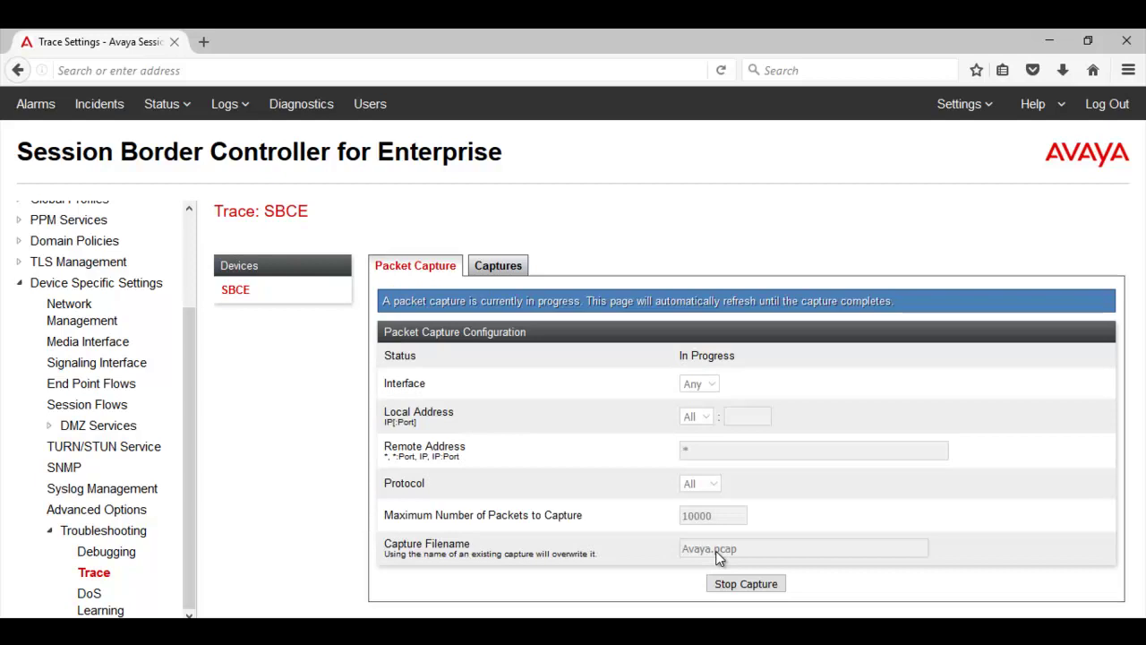
pyautogui.click(766, 587)
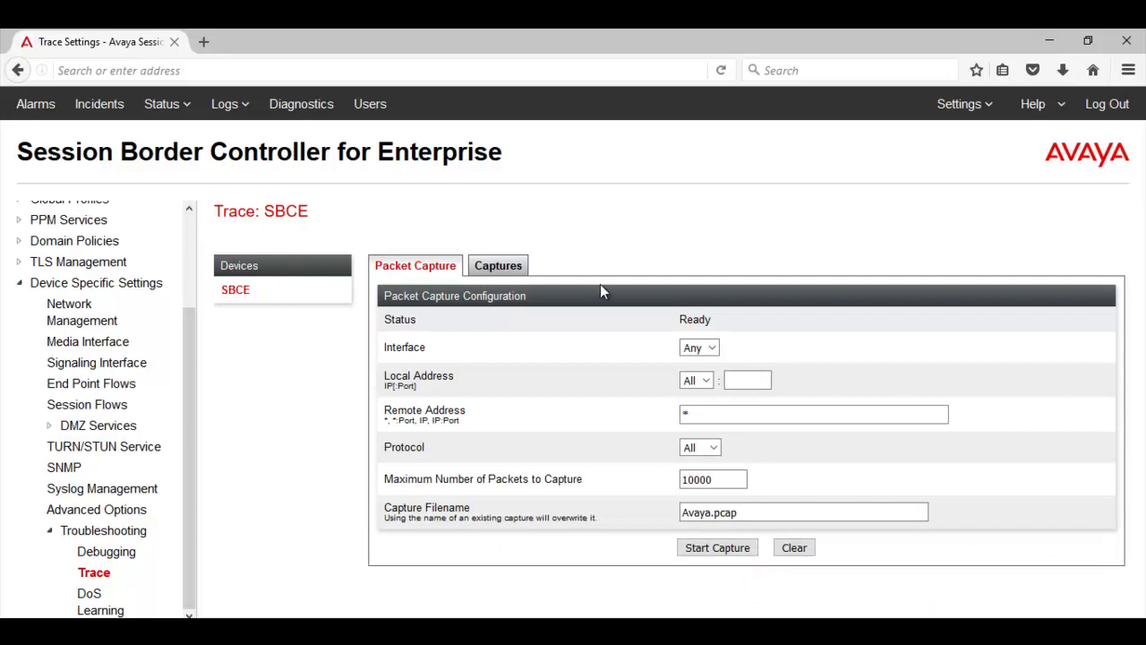
# Download the newest capture, Avaya_20170815182324.pcap, from the list of captures by saving it as a file.
pyautogui.click(497, 266)
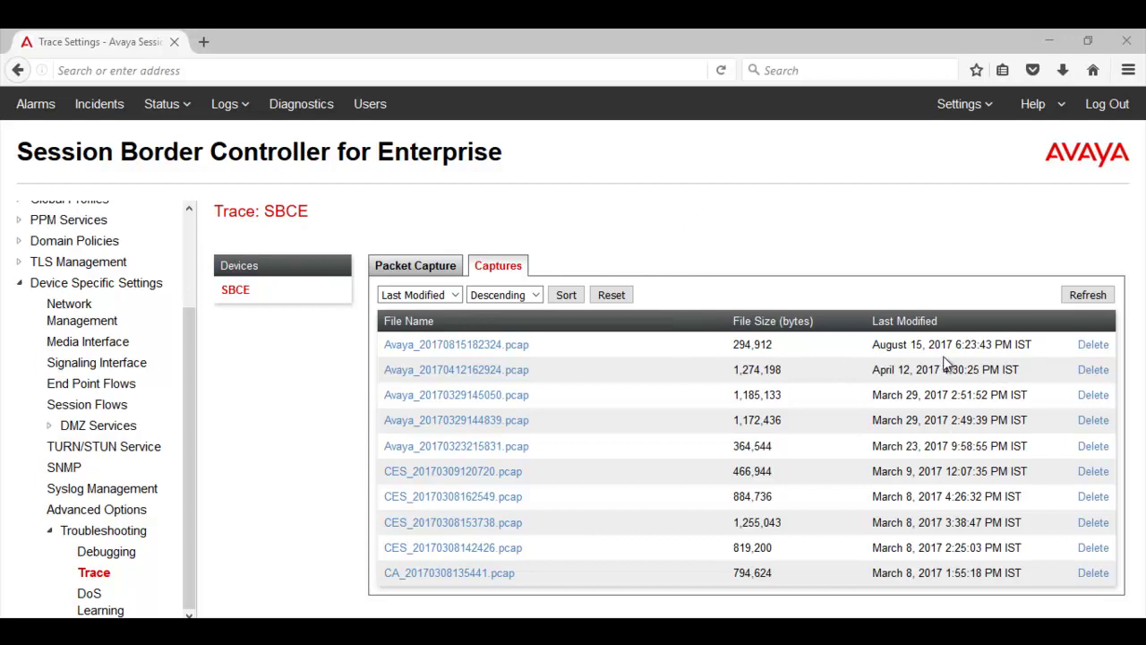
pyautogui.click(504, 349)
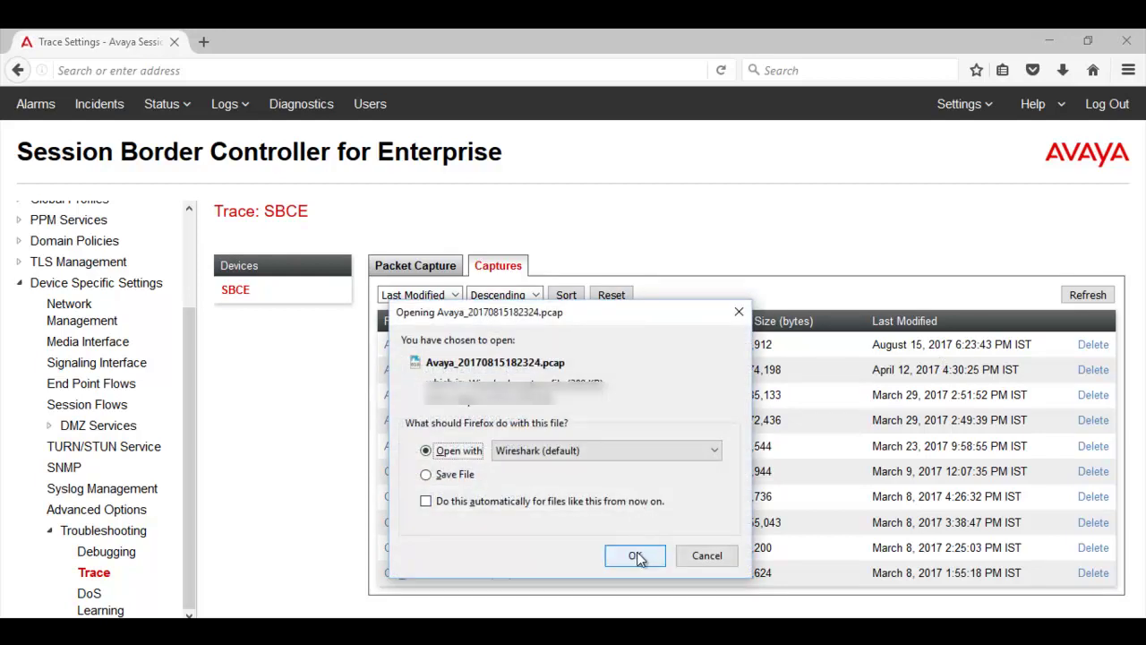
pyautogui.click(470, 473)
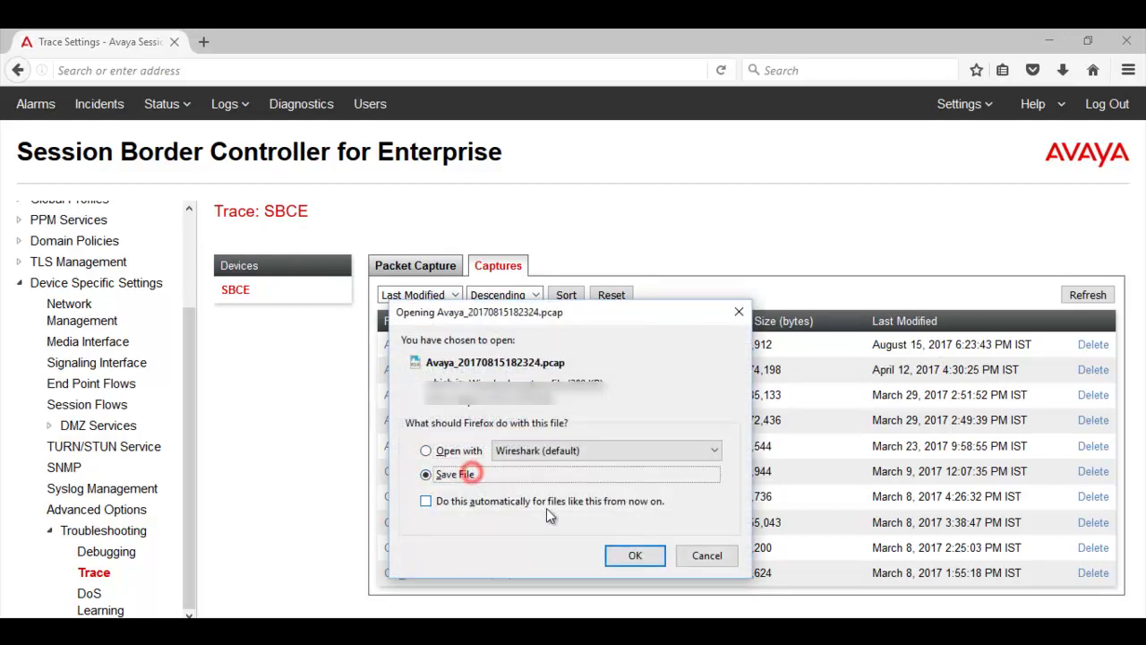
pyautogui.click(627, 556)
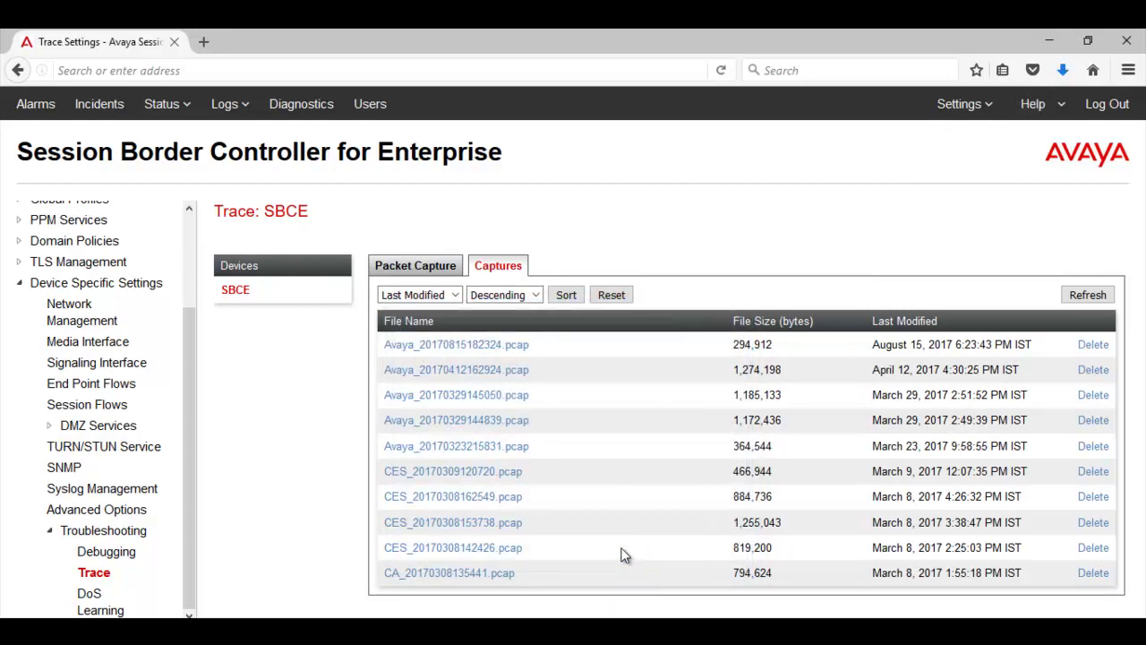